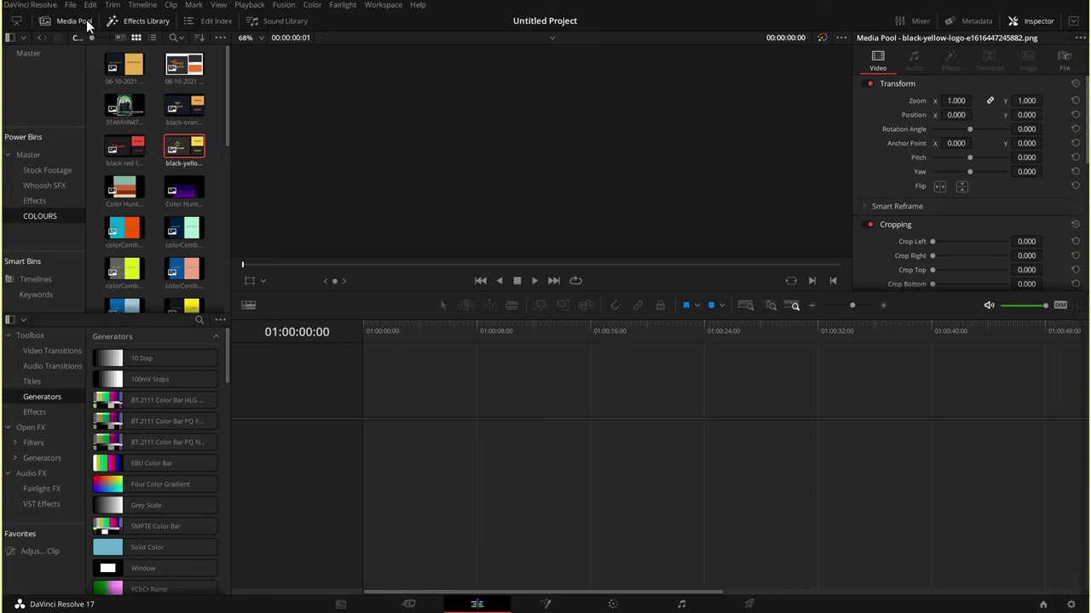
- Preview several COLOURS swatches, ending on the black-yellow logo (#F9D342 and #292826)
left_click(126, 230)
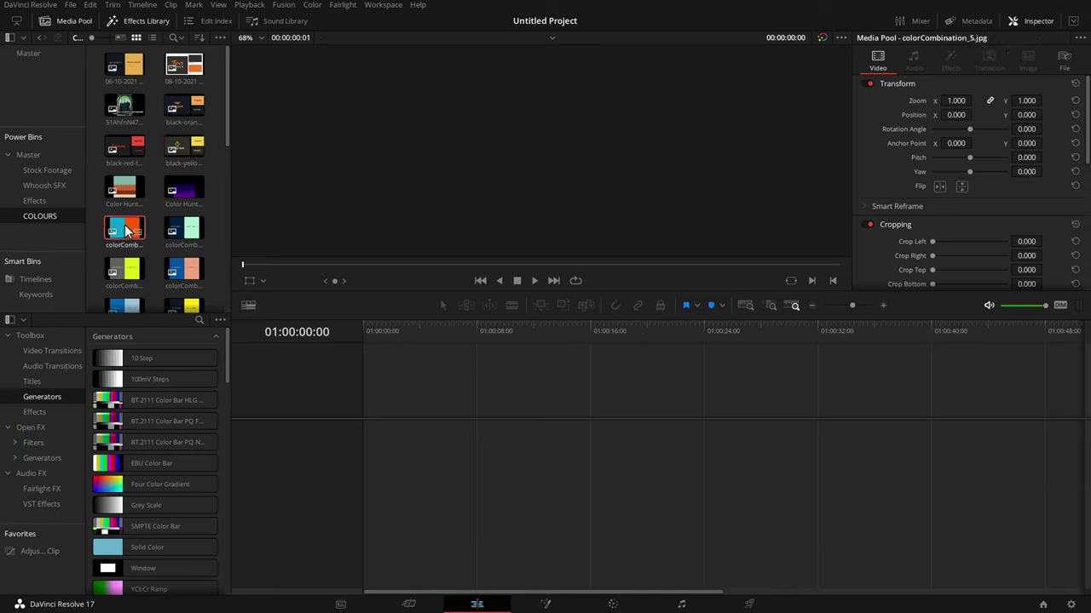
left_click(184, 106)
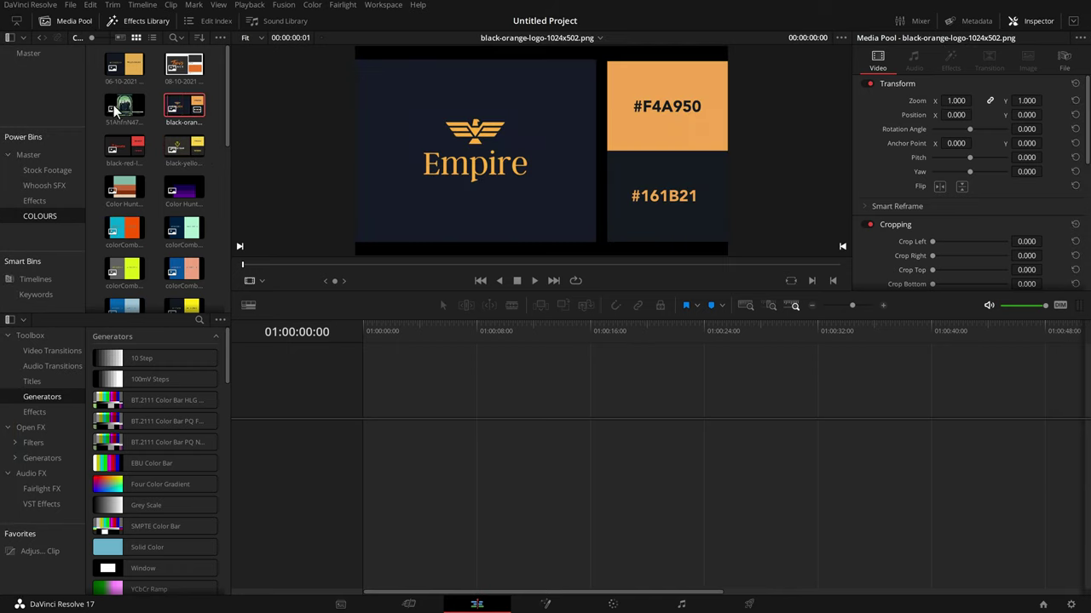
left_click(126, 68)
left_click(199, 67)
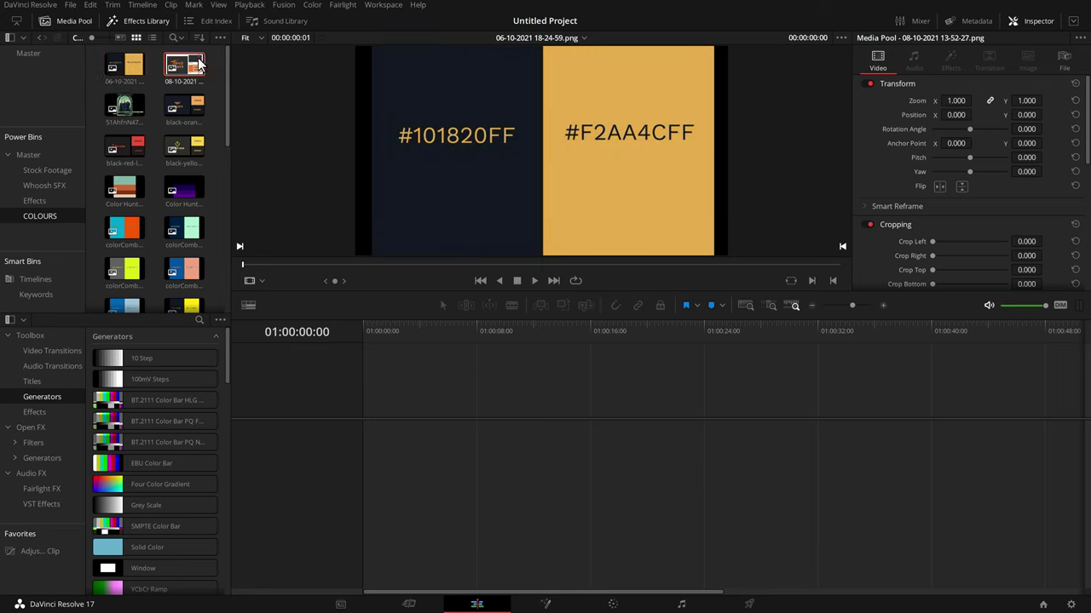
left_click(179, 146)
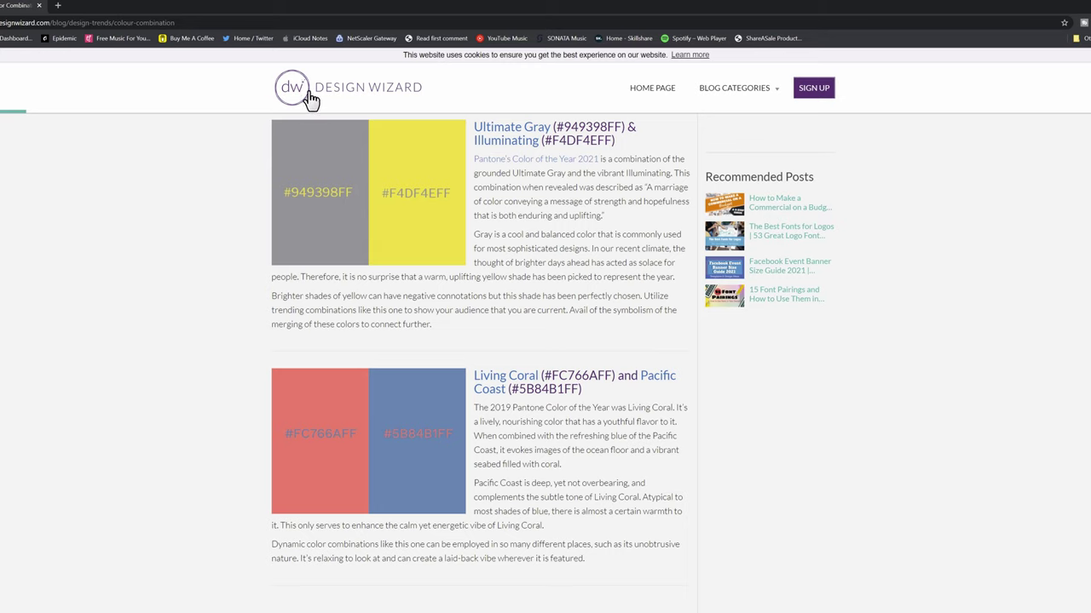
- Scroll the Design Wizard article to the Sky Blue & White palette and cancel saving its image
scroll(545, 324, "down", 10)
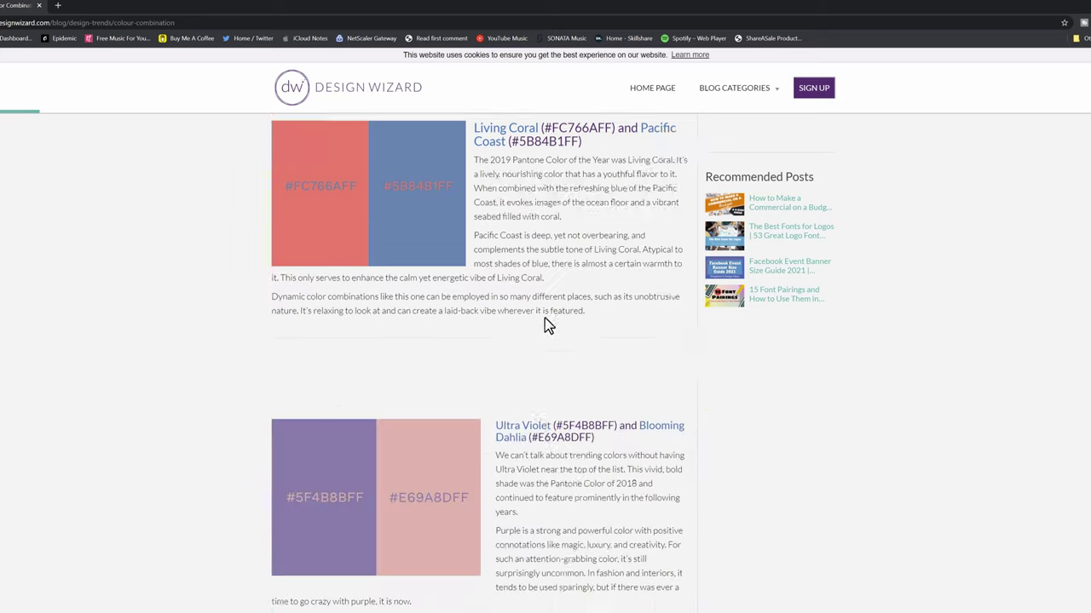
scroll(543, 332, "down", 15)
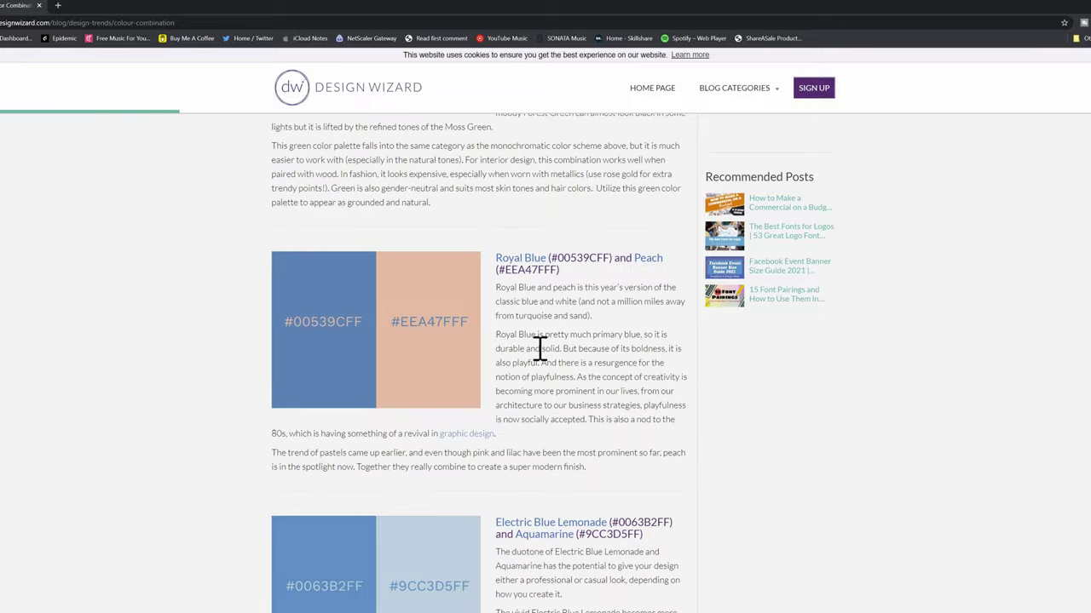
scroll(537, 349, "down", 12)
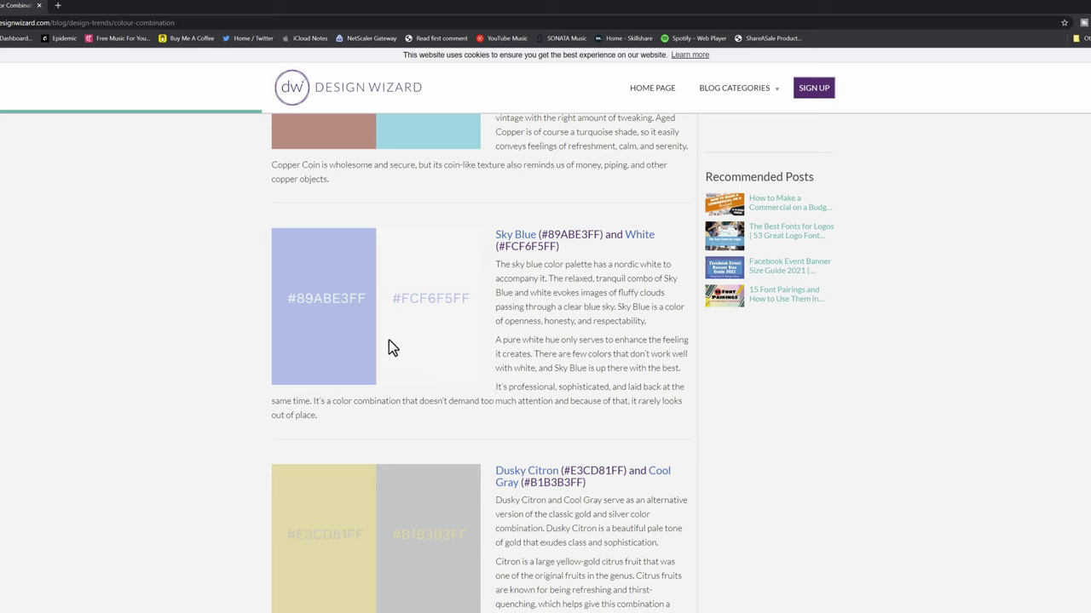
right_click(378, 291)
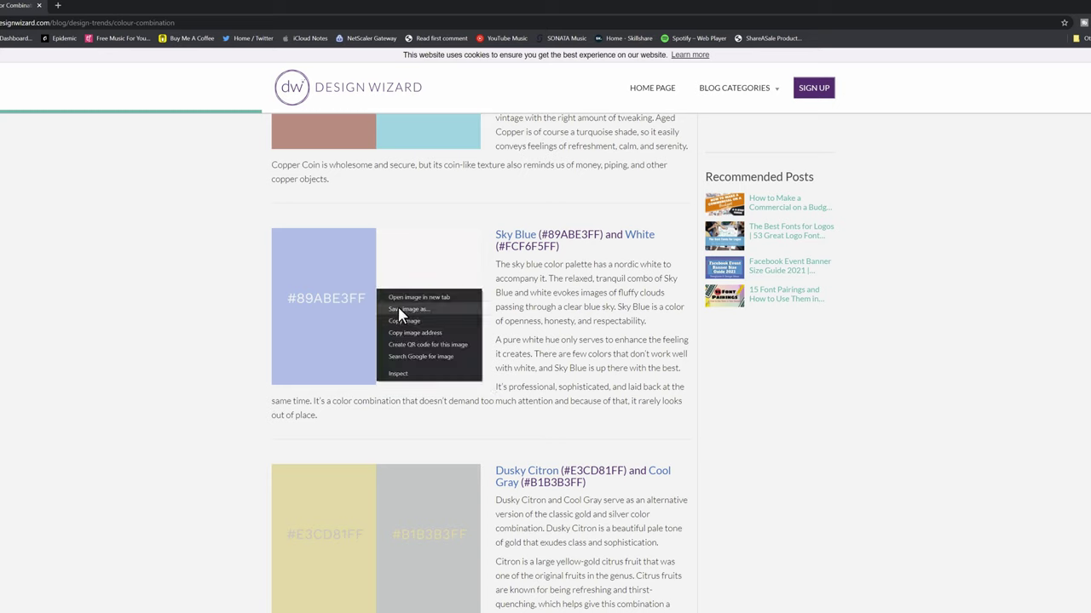
left_click(400, 312)
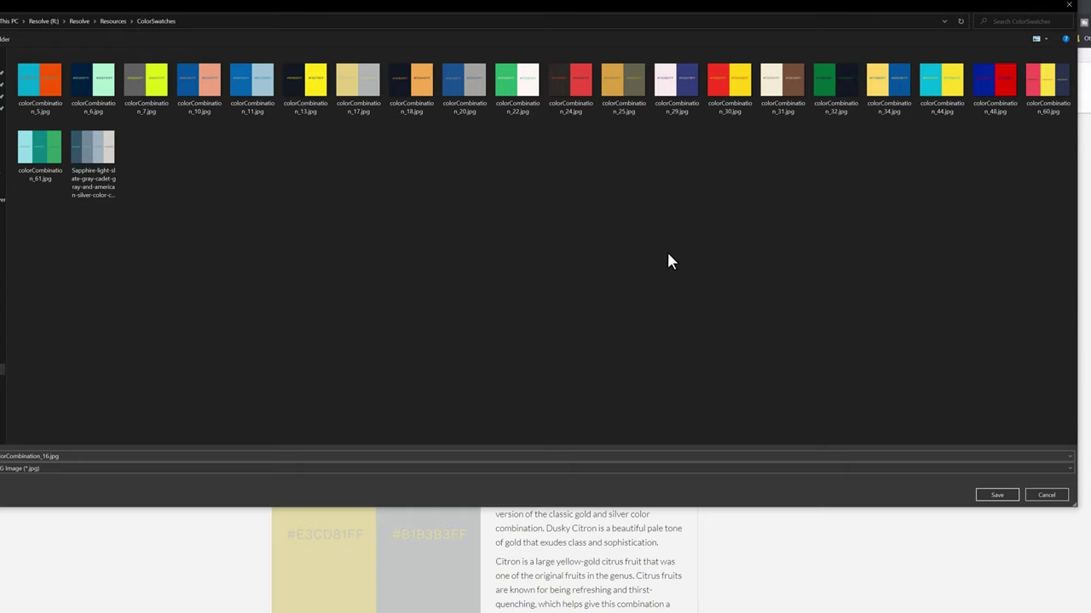
key("Return")
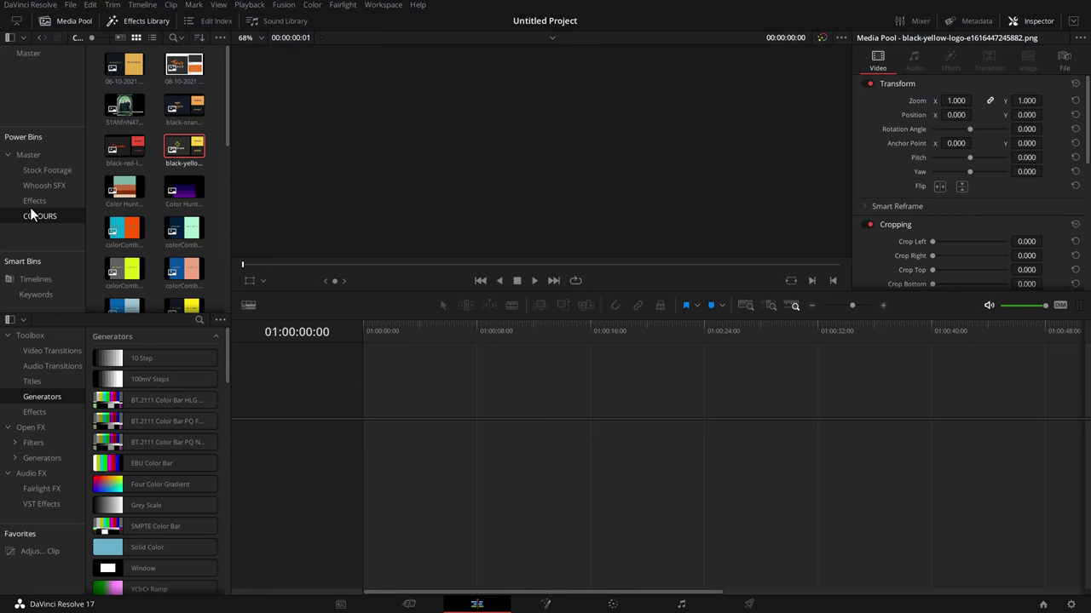
left_click(63, 22)
left_click(63, 21)
left_click(219, 6)
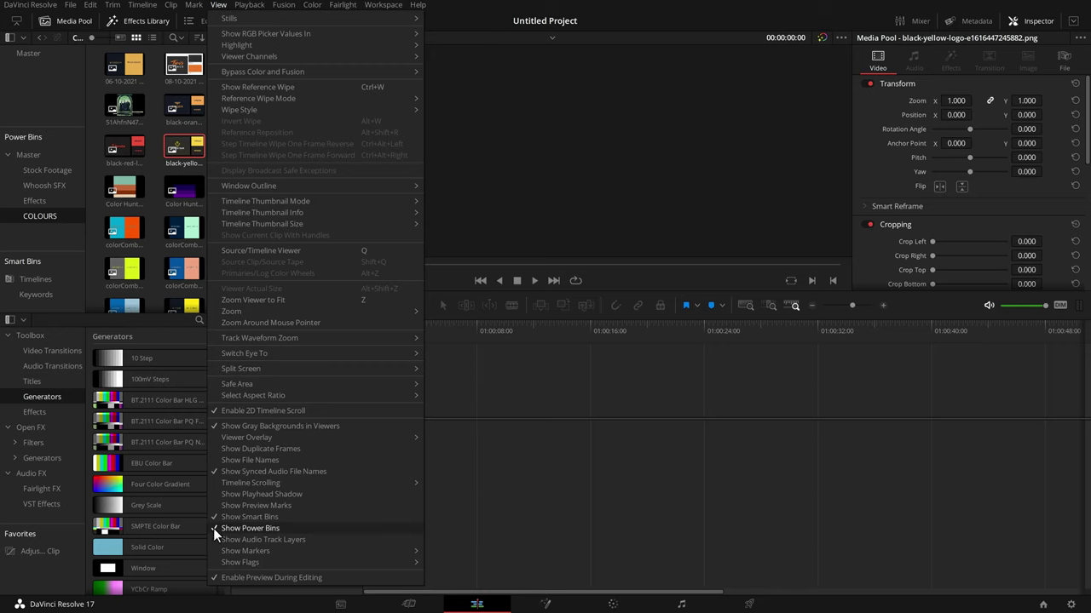
left_click(510, 470)
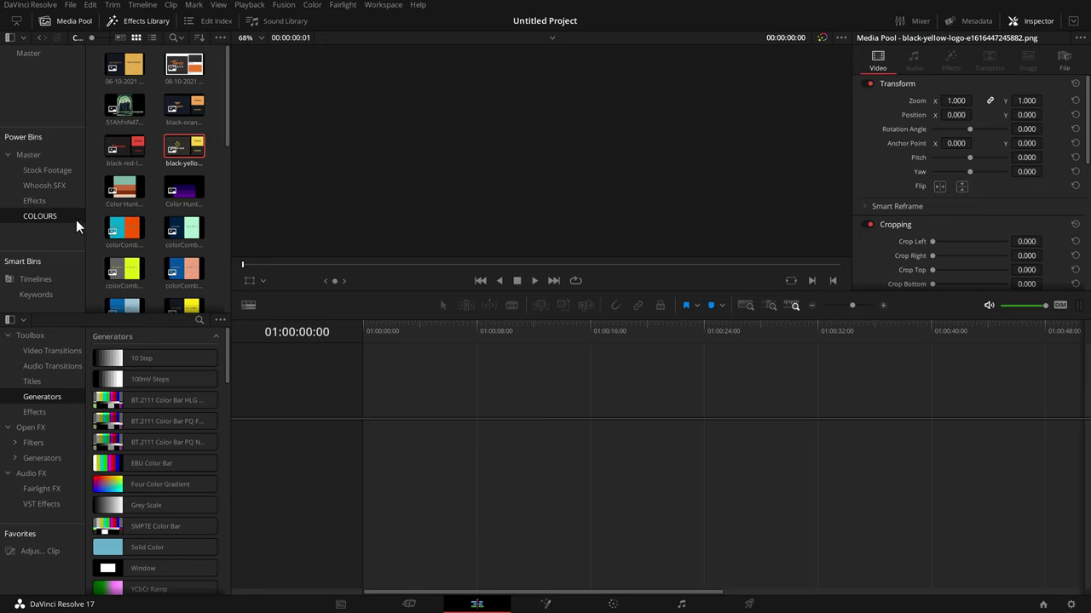
- Create a new bin named 'swatches' under the Master bin
left_click(27, 158)
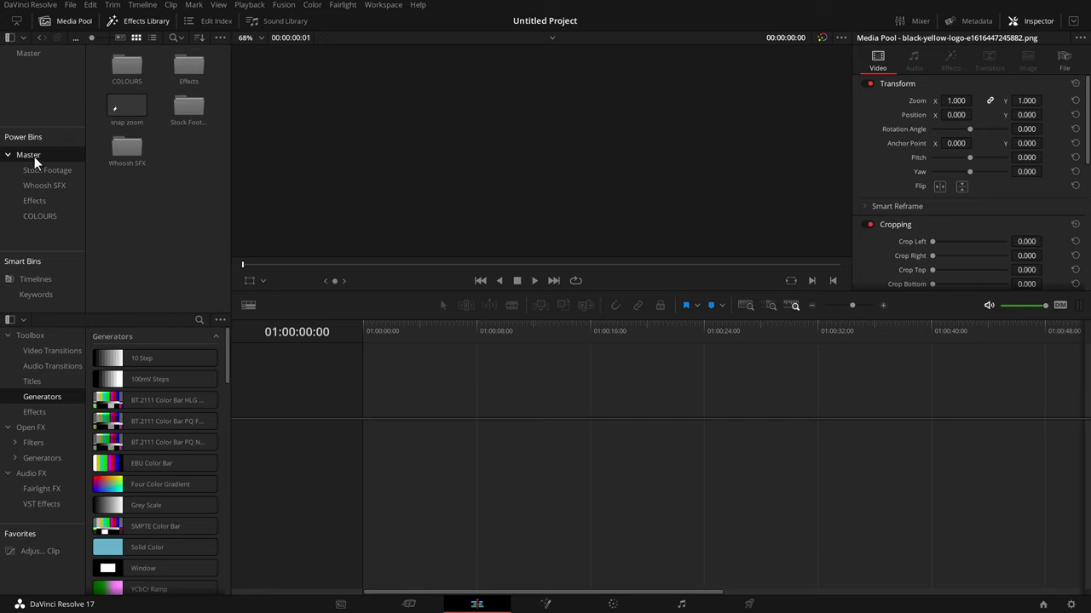
right_click(154, 192)
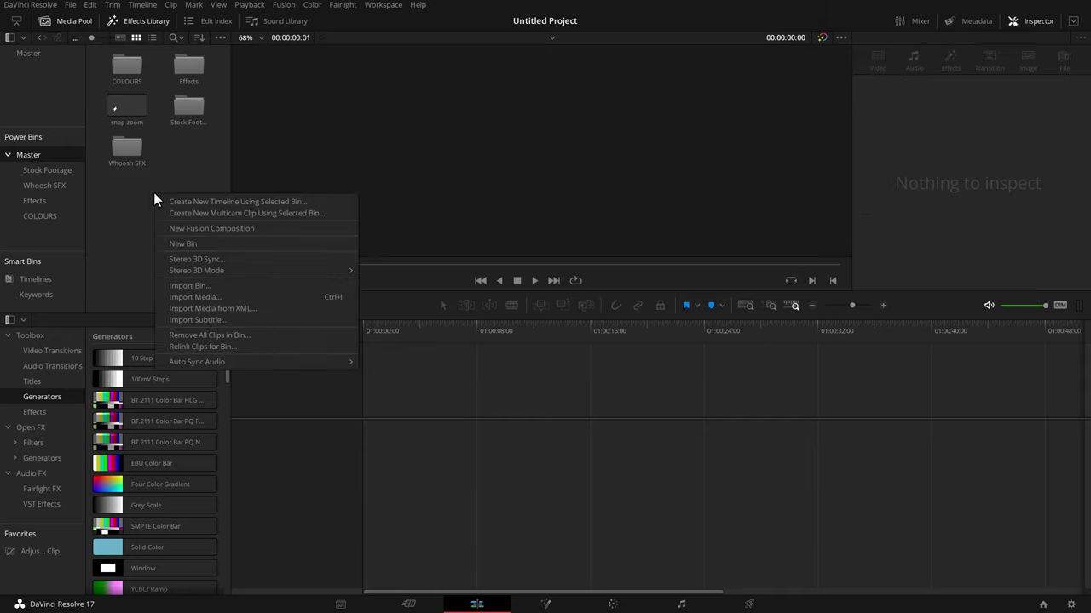
left_click(199, 242)
type("swatches")
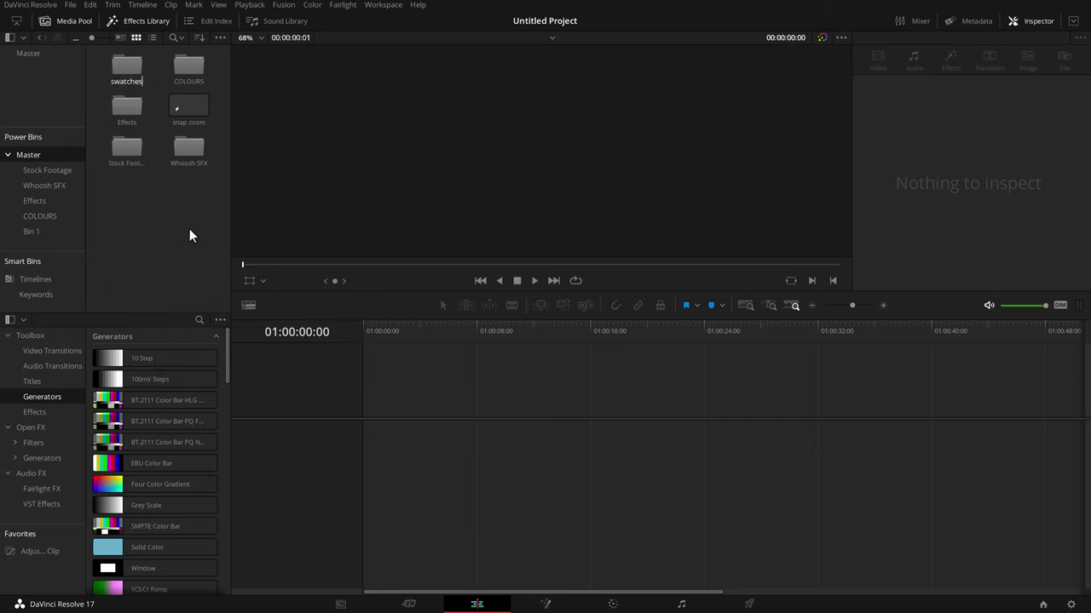
key("Return")
- Import all the ColorSwatches folder images into the swatches bin
double_click(130, 69)
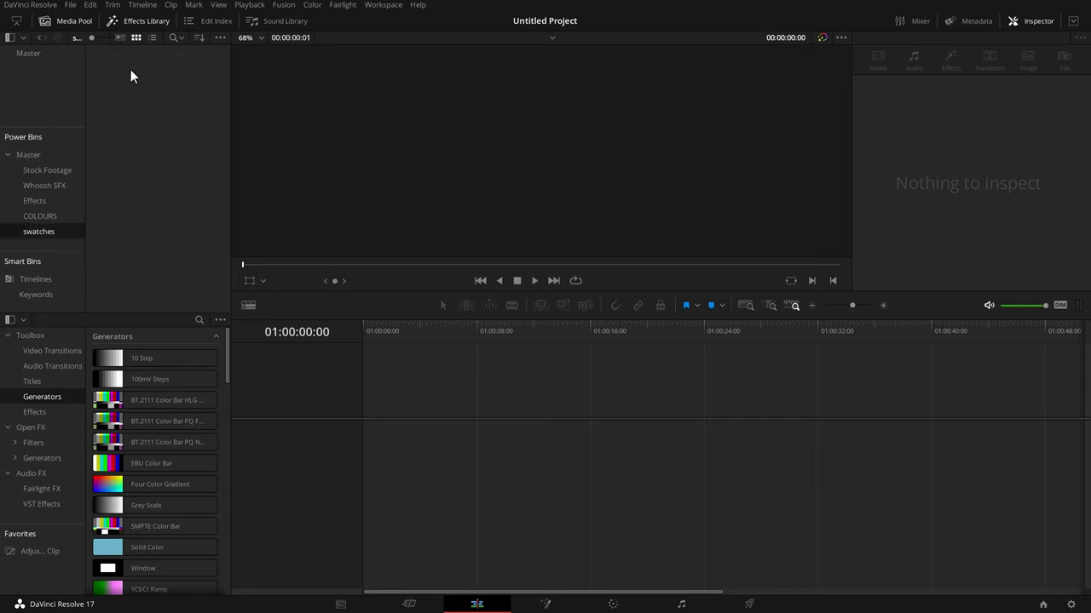
right_click(140, 98)
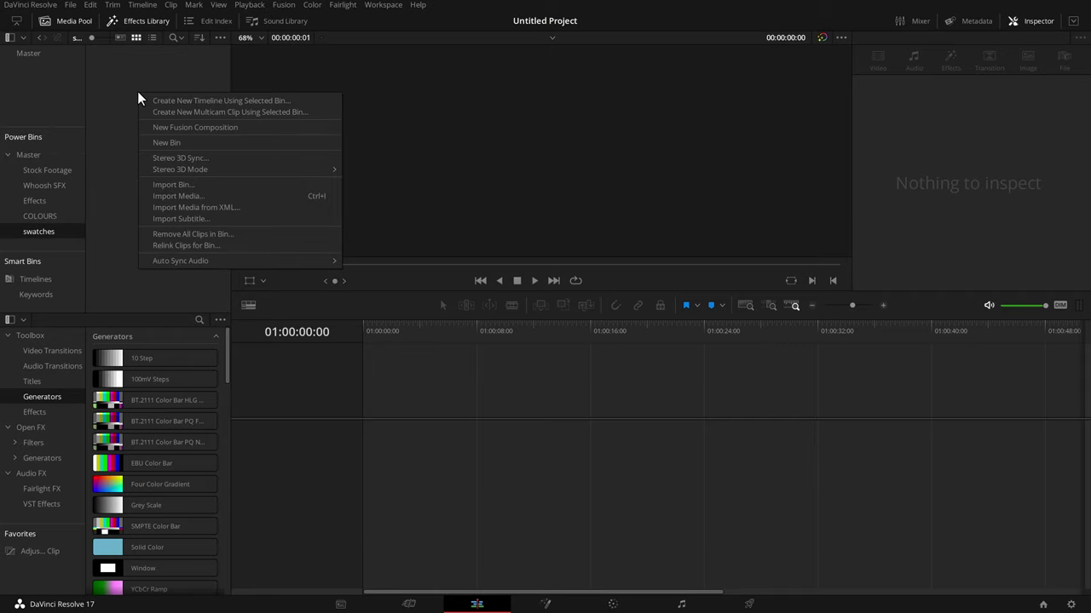
left_click(179, 195)
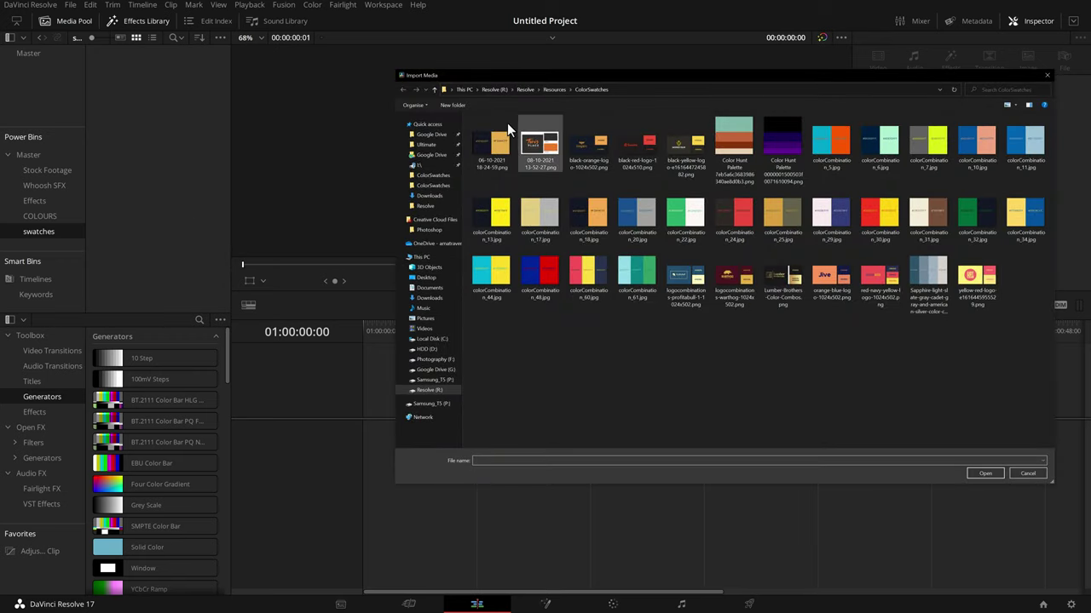
left_click_drag(1042, 350, 485, 98)
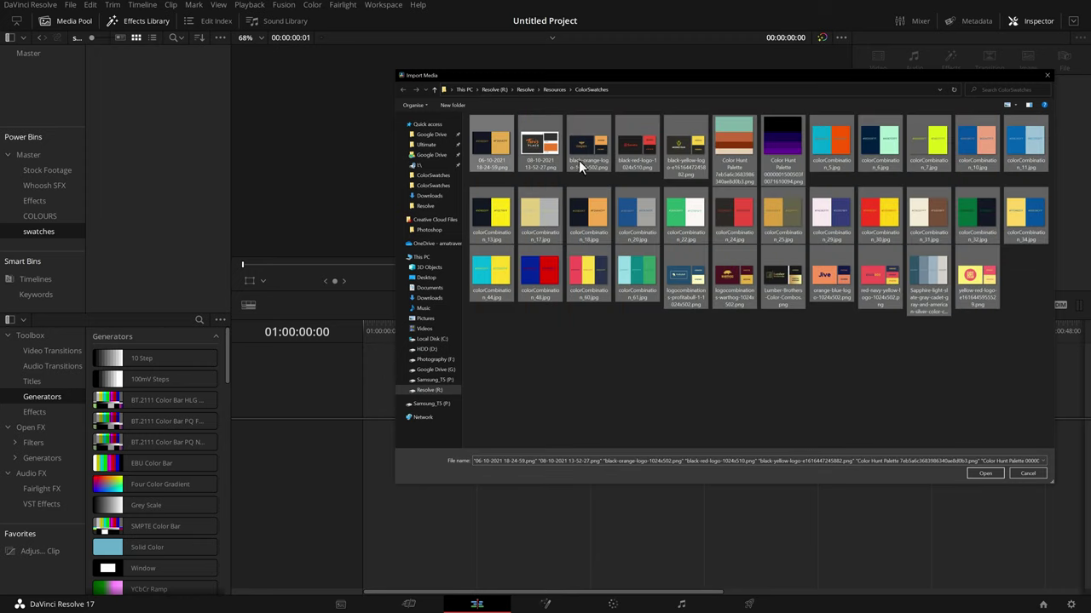
left_click(985, 474)
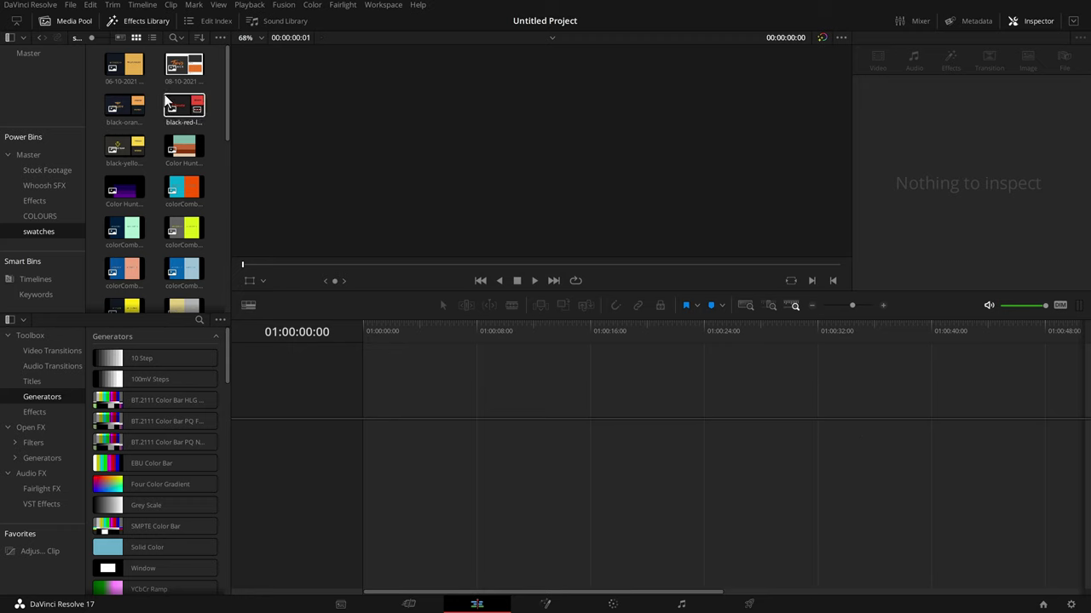
- Preview the navy-yellow, mint-navy and grey-lime swatches in the swatches bin
scroll(161, 94, "down", 10)
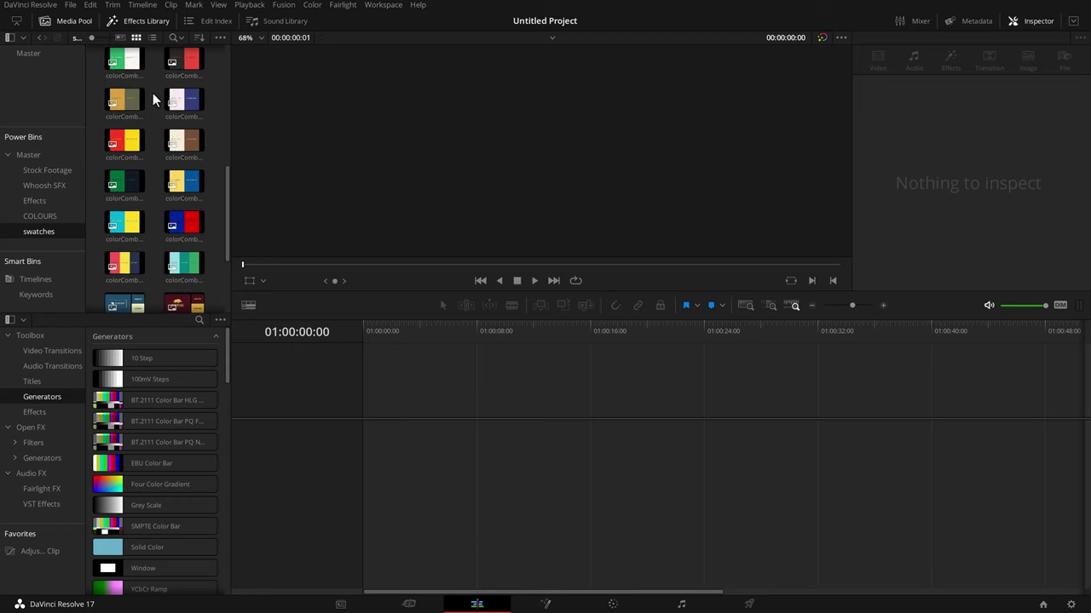
scroll(151, 94, "up", 3)
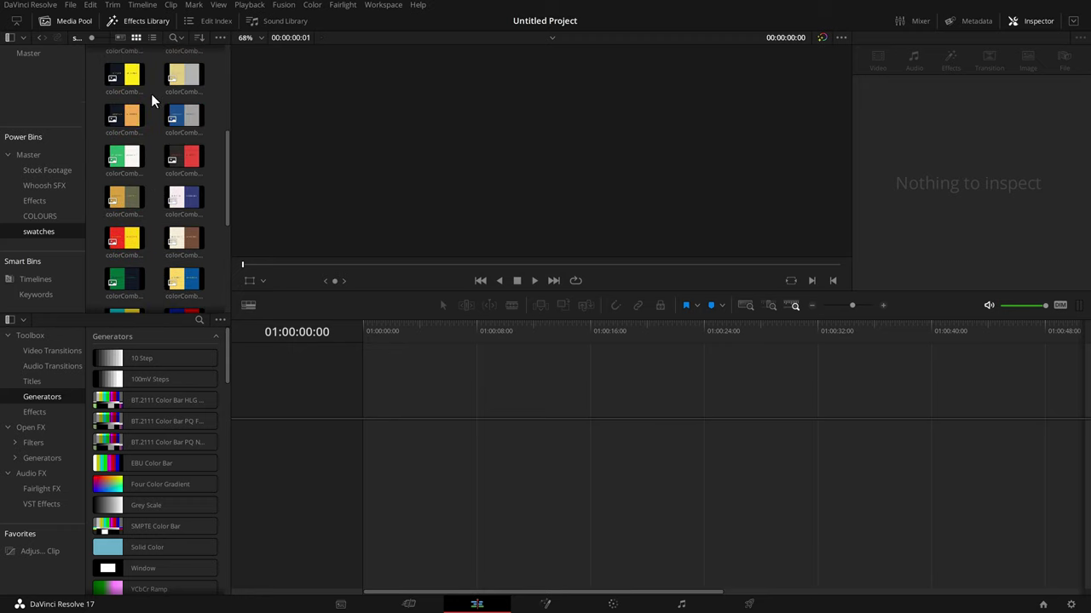
scroll(145, 111, "up", 2)
left_click(121, 176)
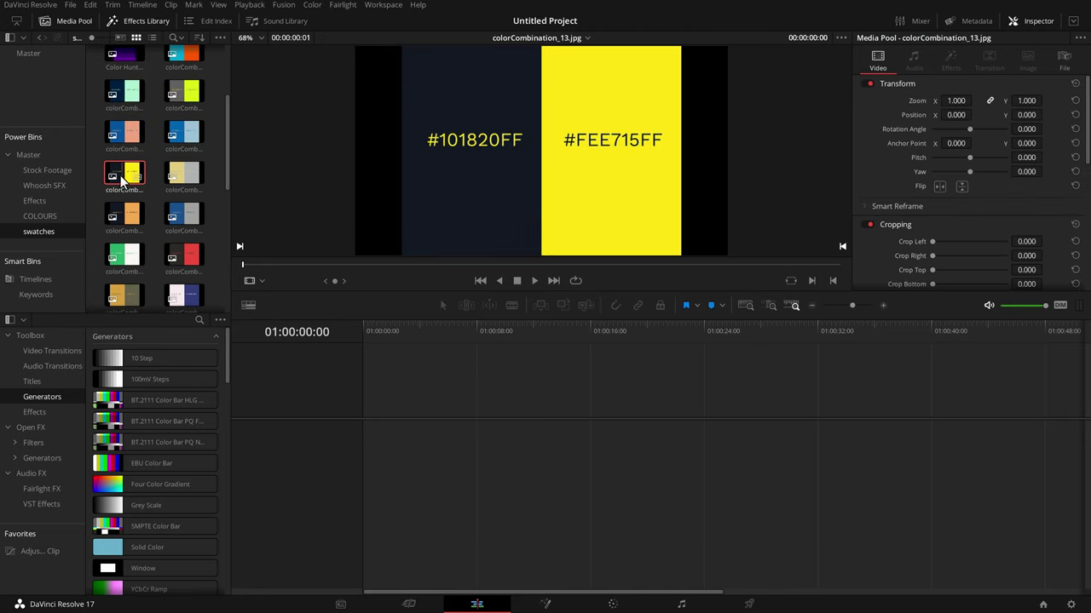
scroll(123, 166, "up", 2)
left_click(128, 150)
left_click(184, 151)
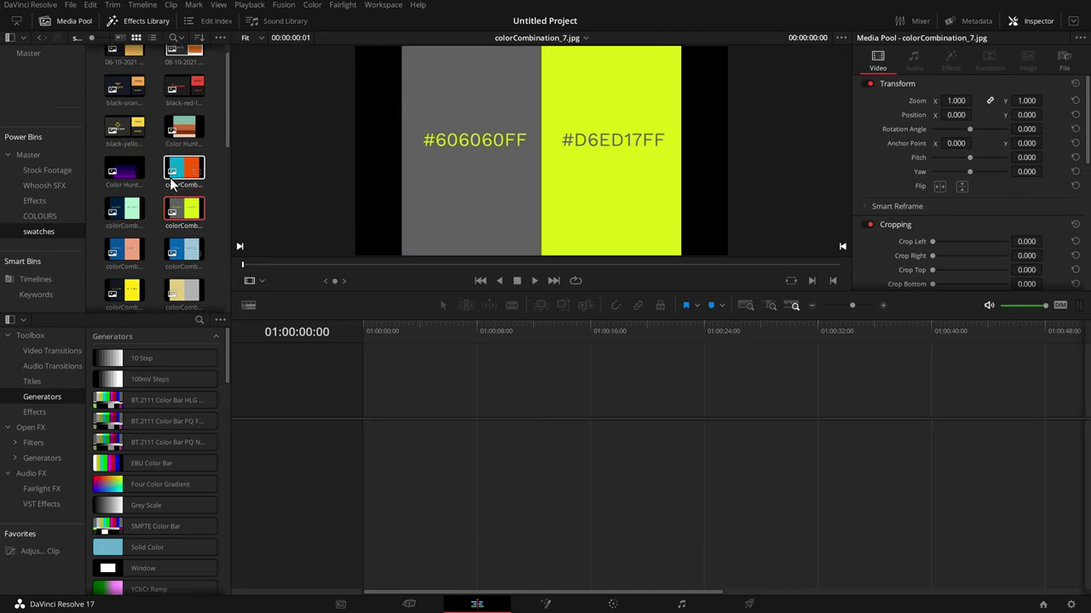
- Place the black-yellow logo image as a clip on a new Timeline 1
scroll(175, 154, "up", 2)
left_click(117, 149)
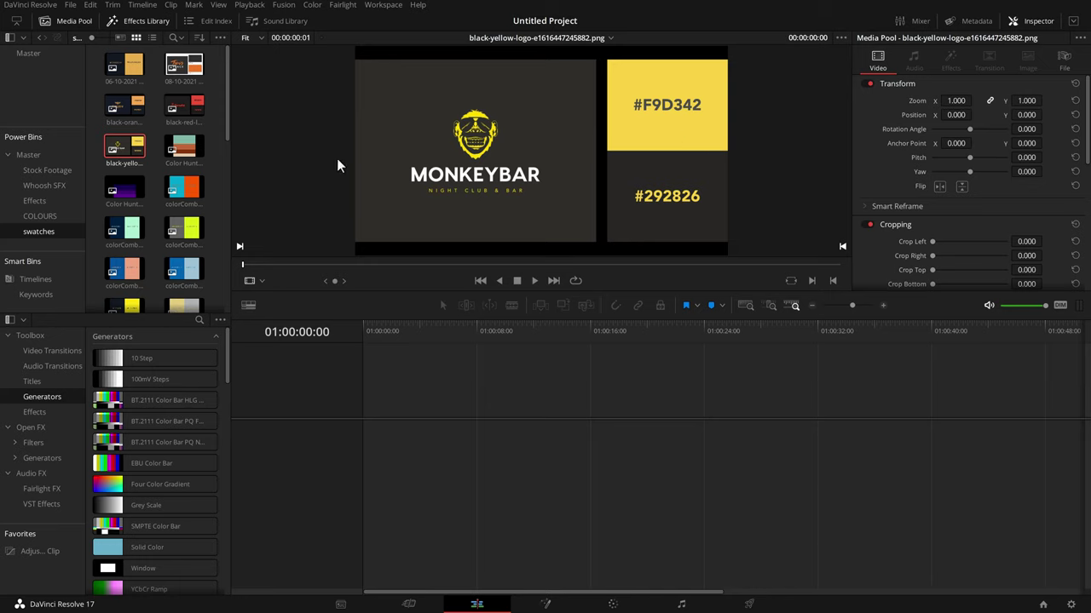
left_click_drag(123, 150, 643, 456)
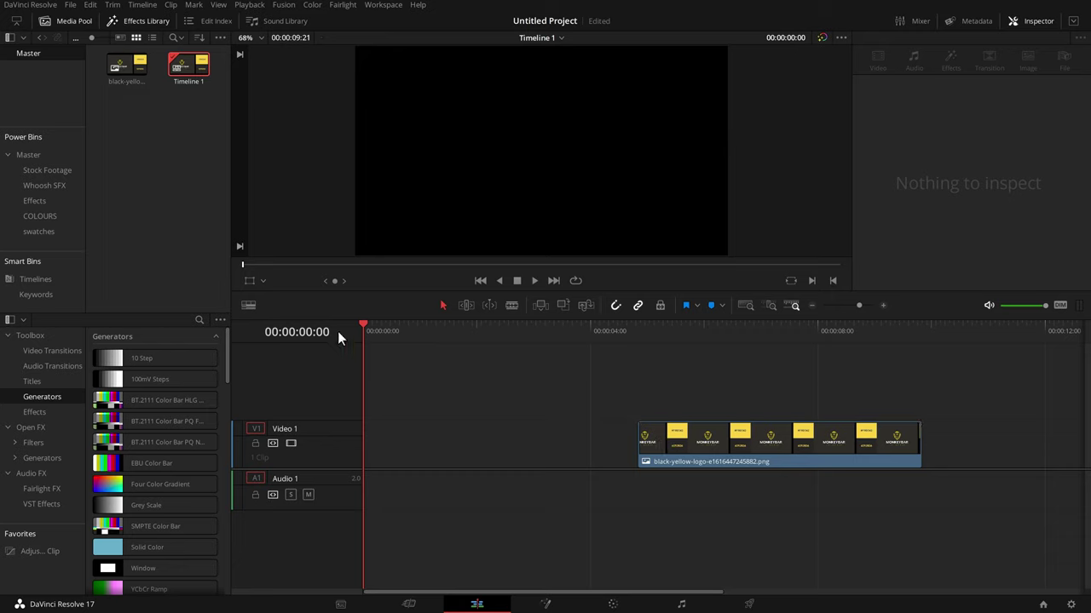
- Add a Text title to Video 2 and extend it to about five seconds
left_click(124, 23)
left_click(132, 25)
left_click(32, 381)
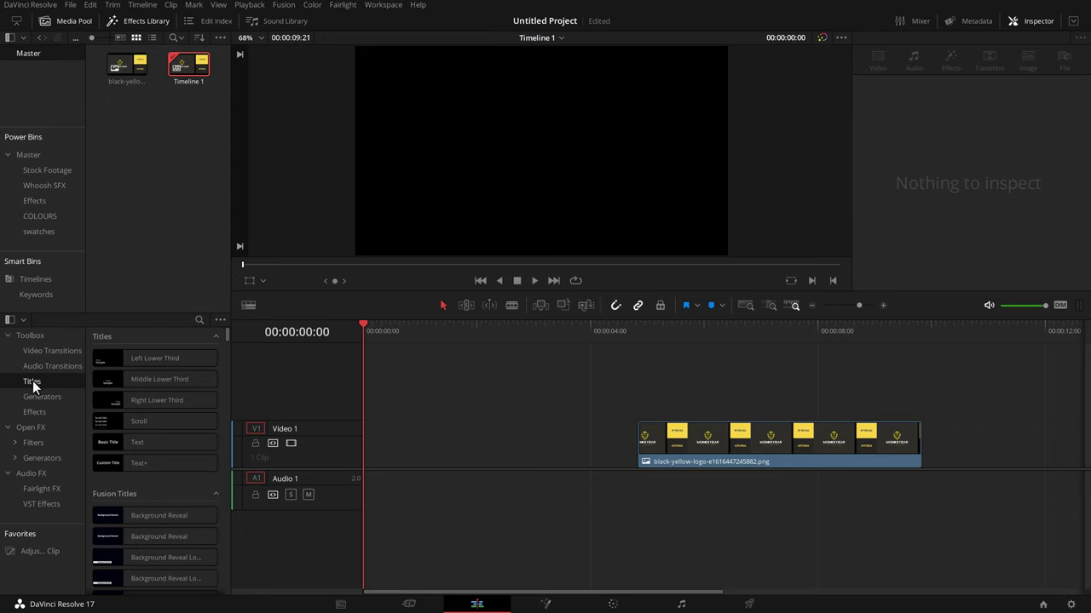
left_click_drag(141, 446, 372, 414)
left_click_drag(424, 391, 686, 392)
left_click(457, 389)
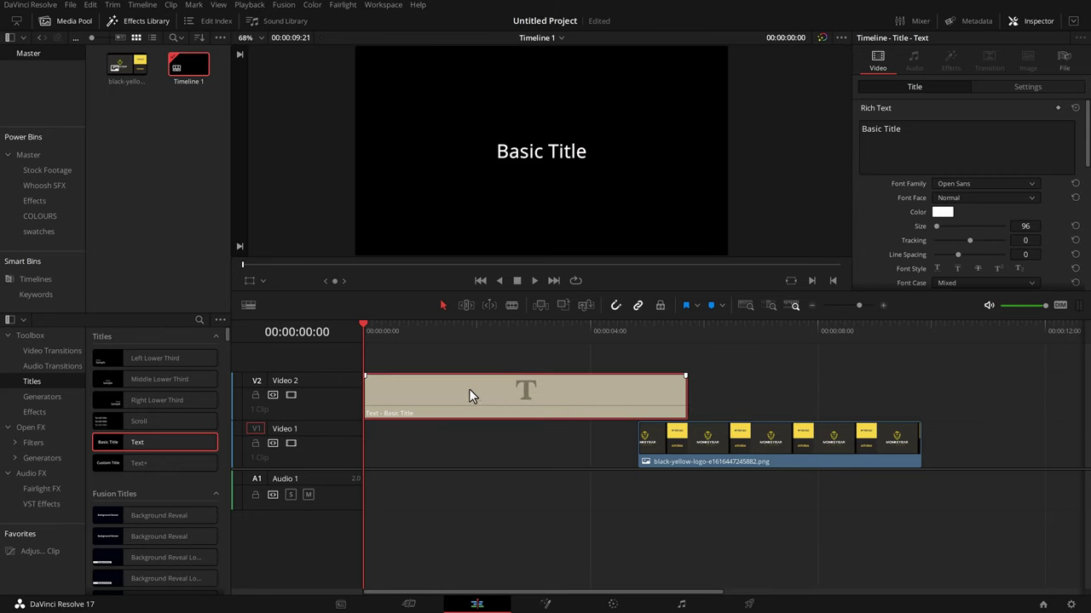
- Replace the title's Basic Title text with MRALEXTECH in the Inspector
left_click(1035, 23)
left_click(1030, 25)
left_click(936, 138)
key("ctrl+a")
type("MRALEXTECH")
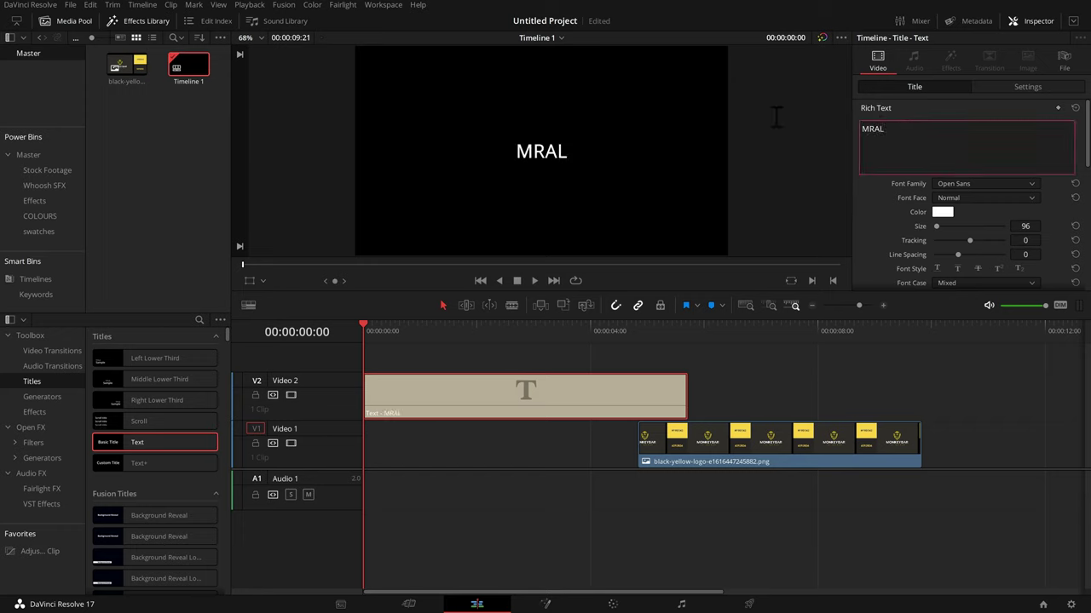
- Set the title font family to Oi at size 159
left_click(976, 178)
left_click(958, 210)
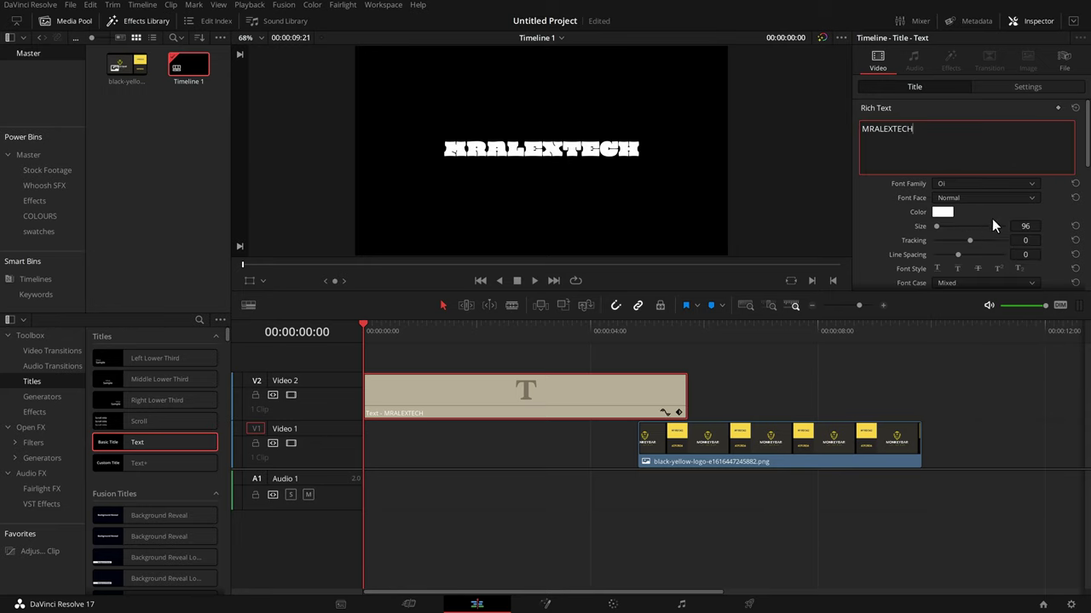
left_click(1025, 226)
type("159")
key("Return")
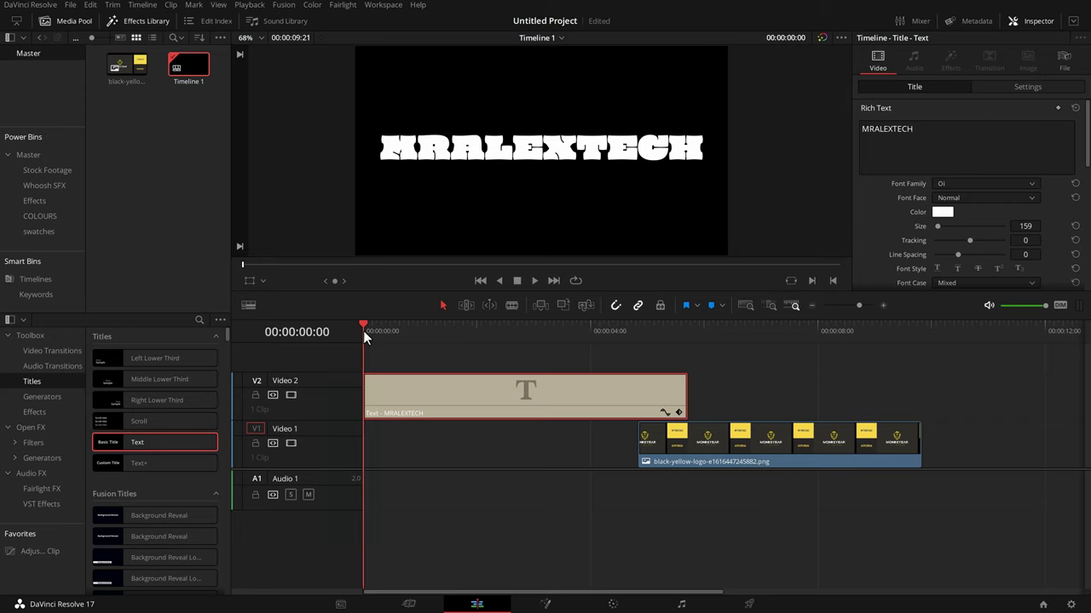
- Scrub the playhead to about 6 seconds to view the logo frame
left_click_drag(363, 331, 803, 353)
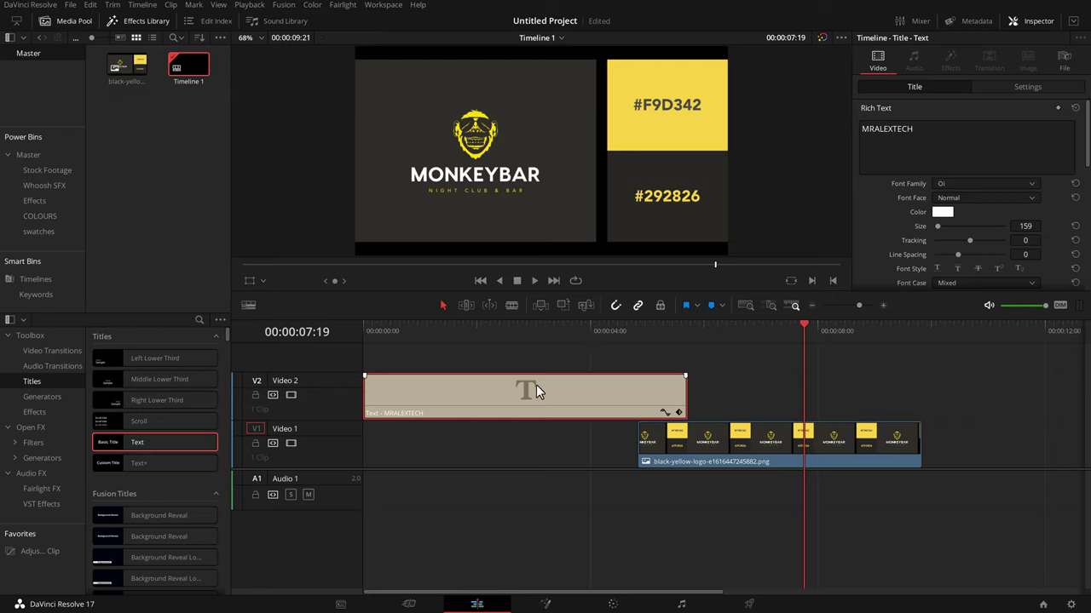
- Sample the dark grey #292826 from the logo swatch and save it as a custom colour
left_click(940, 211)
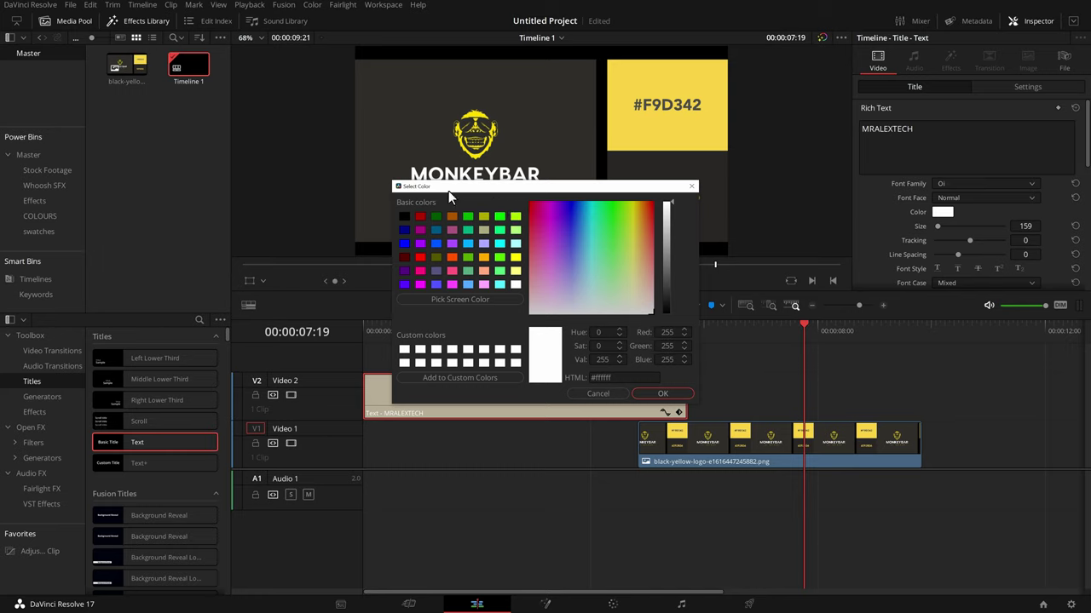
left_click_drag(435, 189, 718, 104)
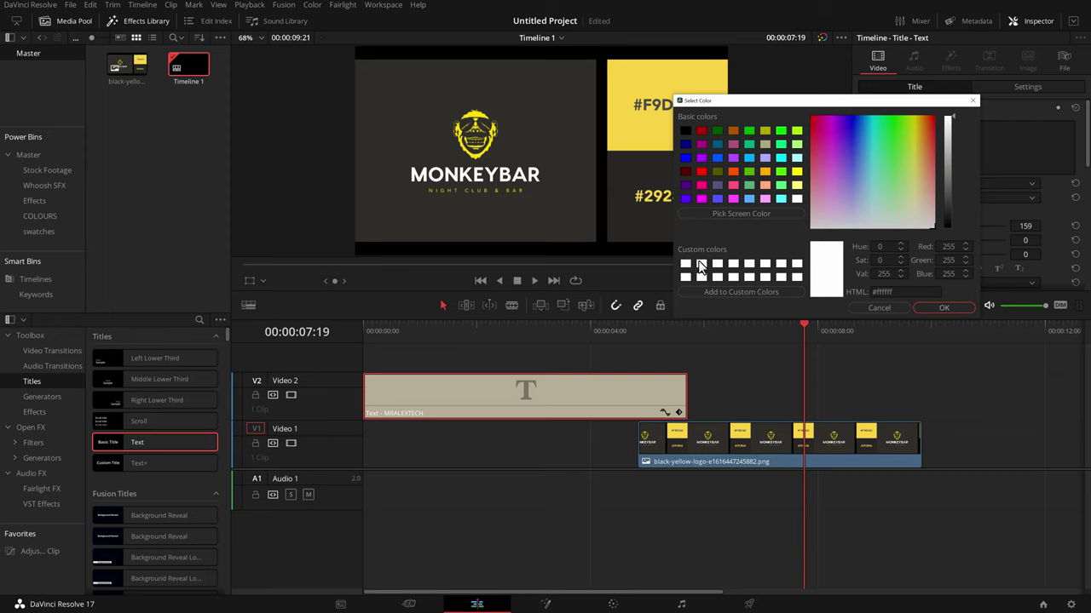
left_click(685, 269)
left_click(739, 214)
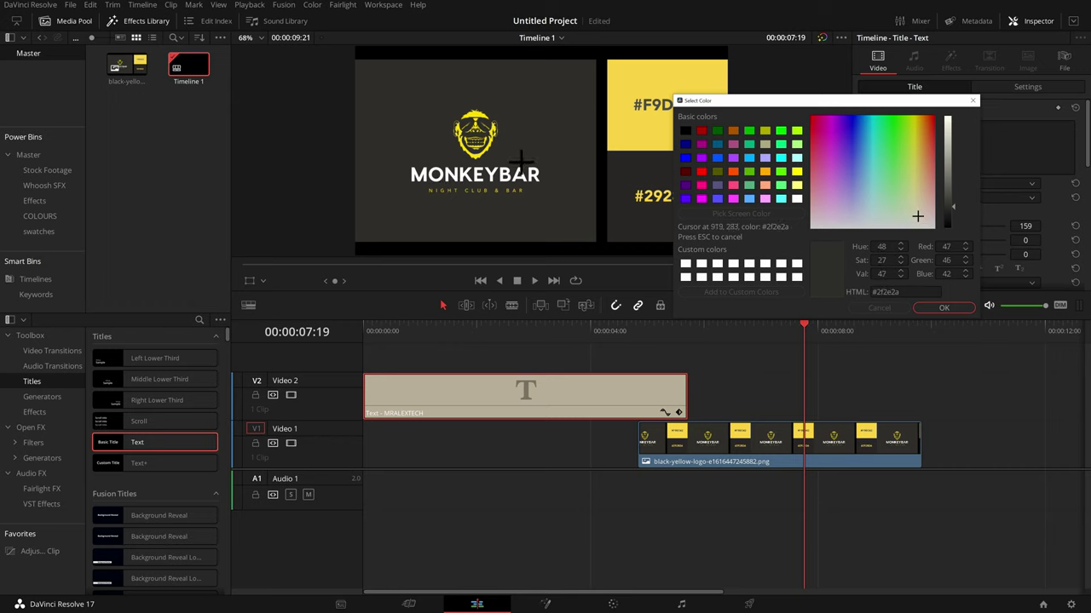
left_click(623, 169)
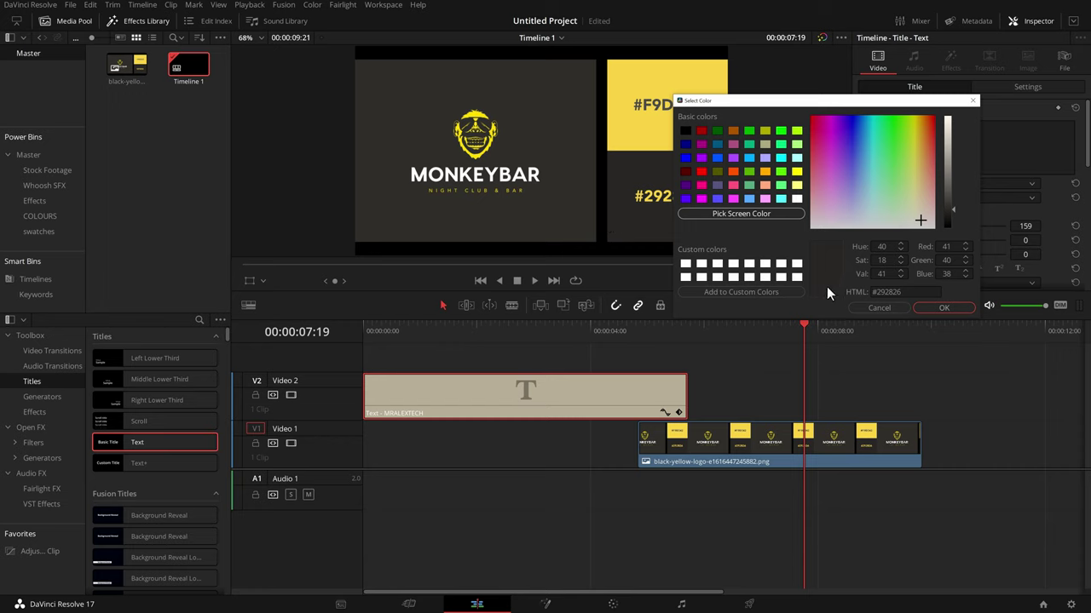
left_click(751, 292)
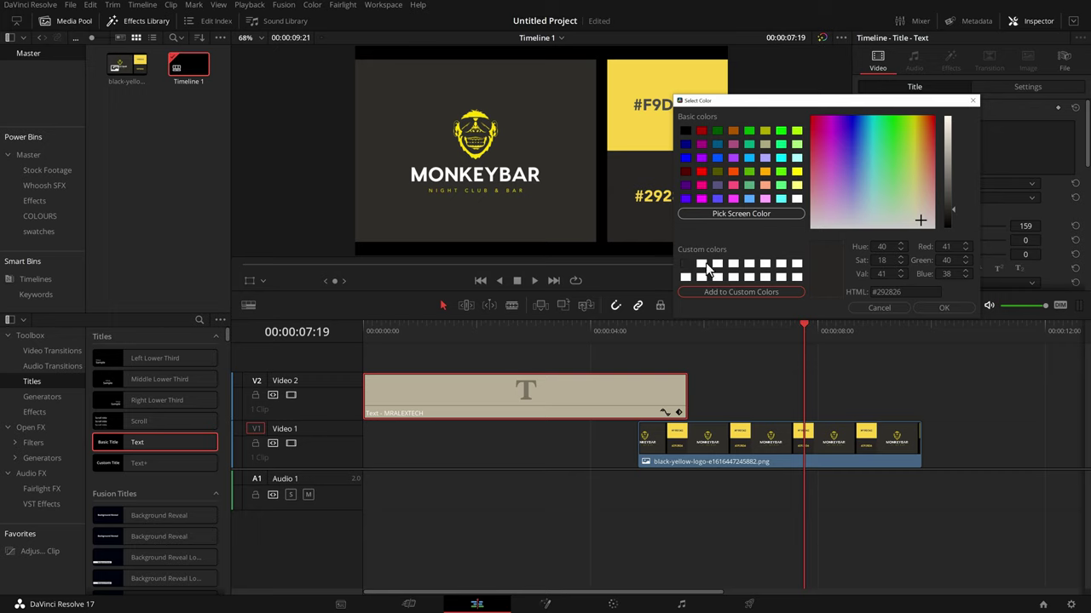
- Sample the yellow #F9D342 from the swatch into the next custom colour slot
left_click(701, 264)
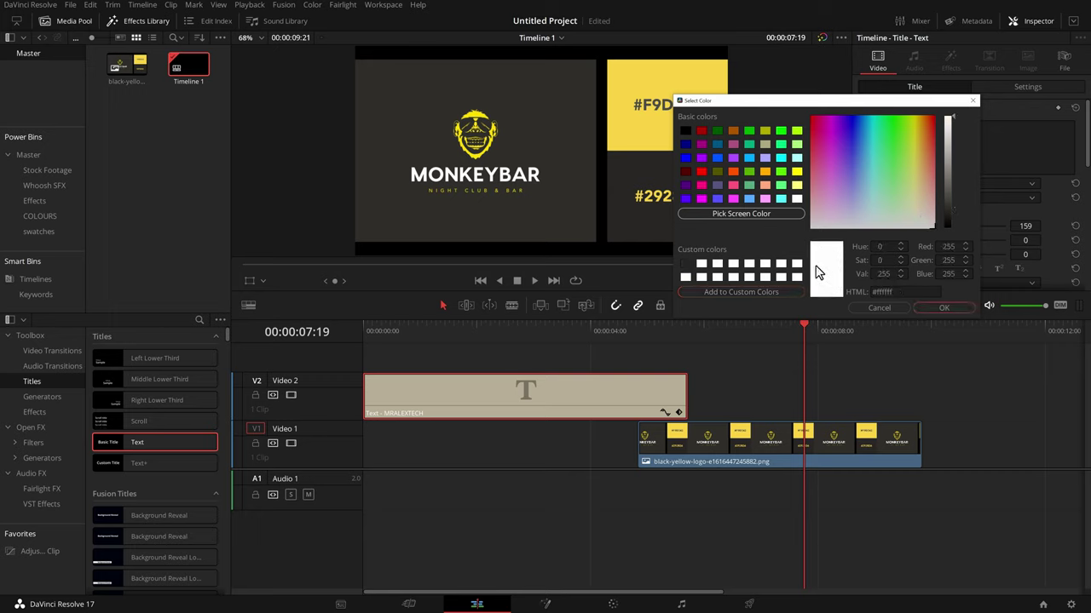
left_click(741, 216)
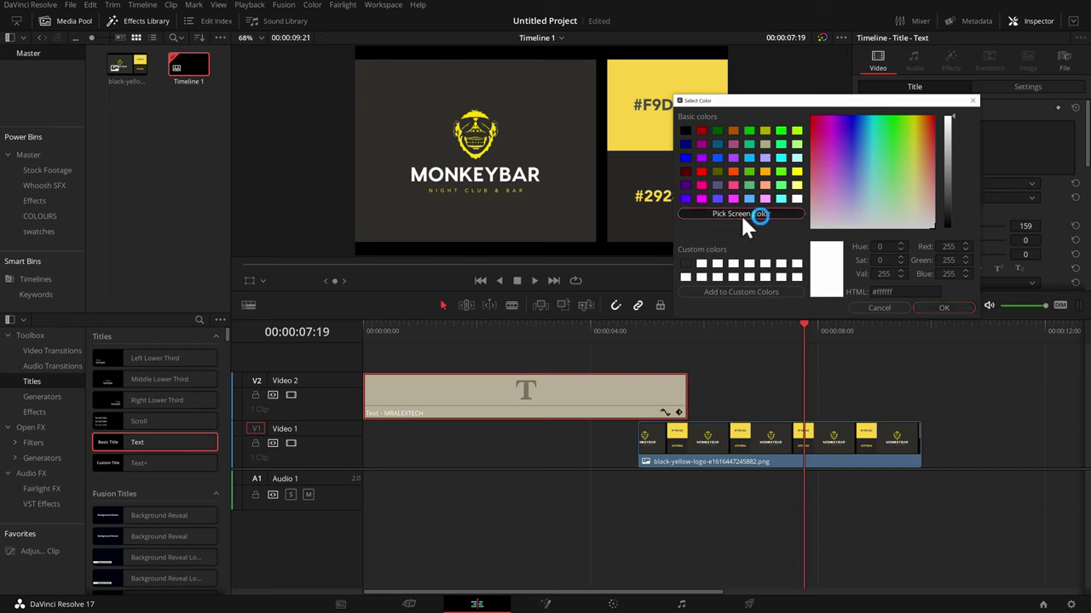
left_click(629, 137)
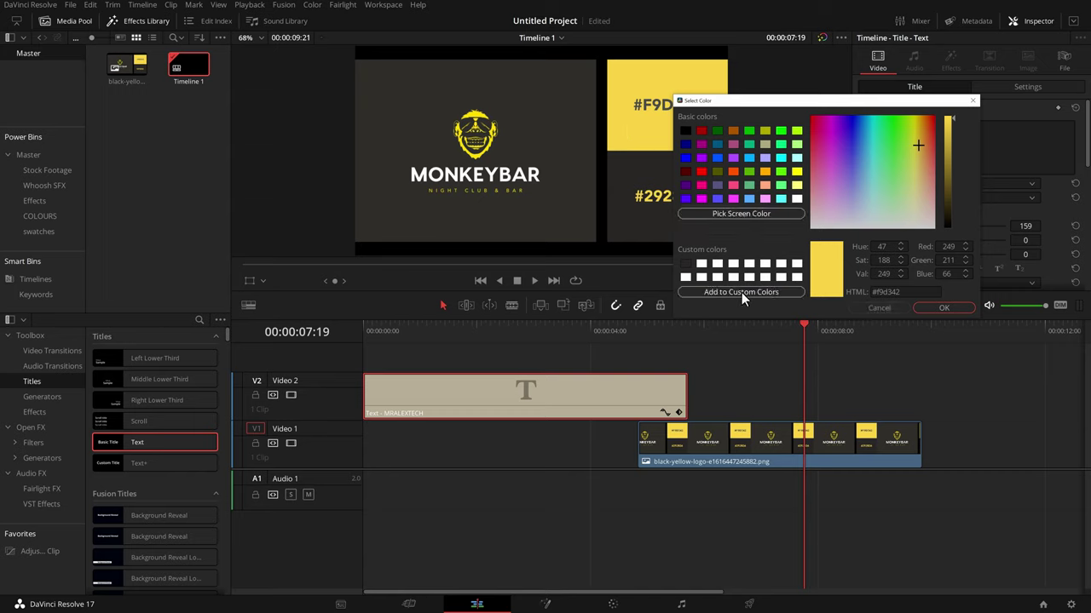
left_click(756, 293)
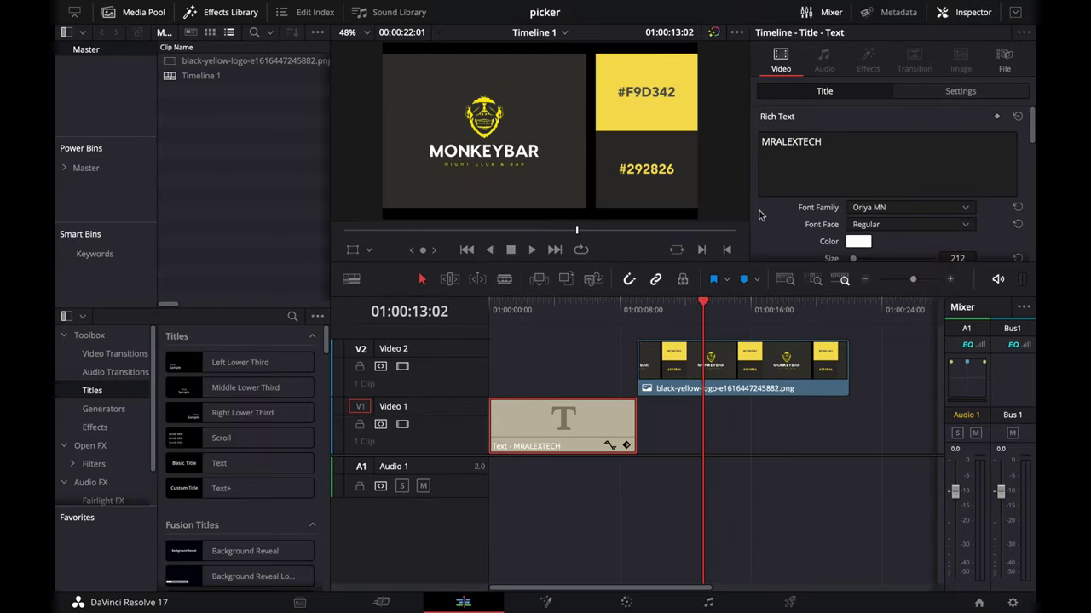
- Sample the dark grey #292826 into the macOS colour picker's swatch grid
left_click(858, 242)
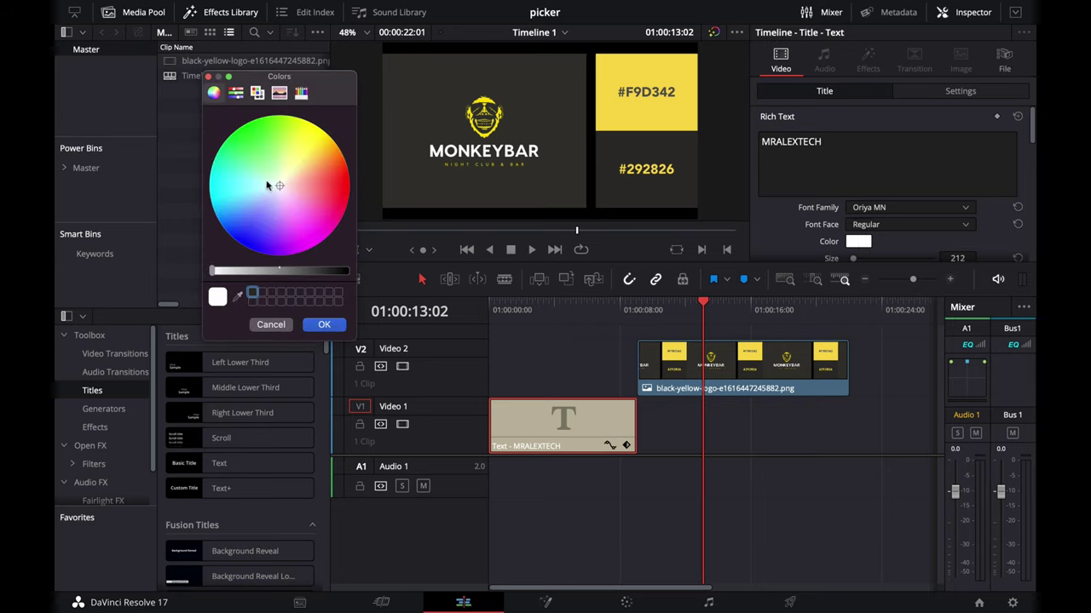
left_click(238, 299)
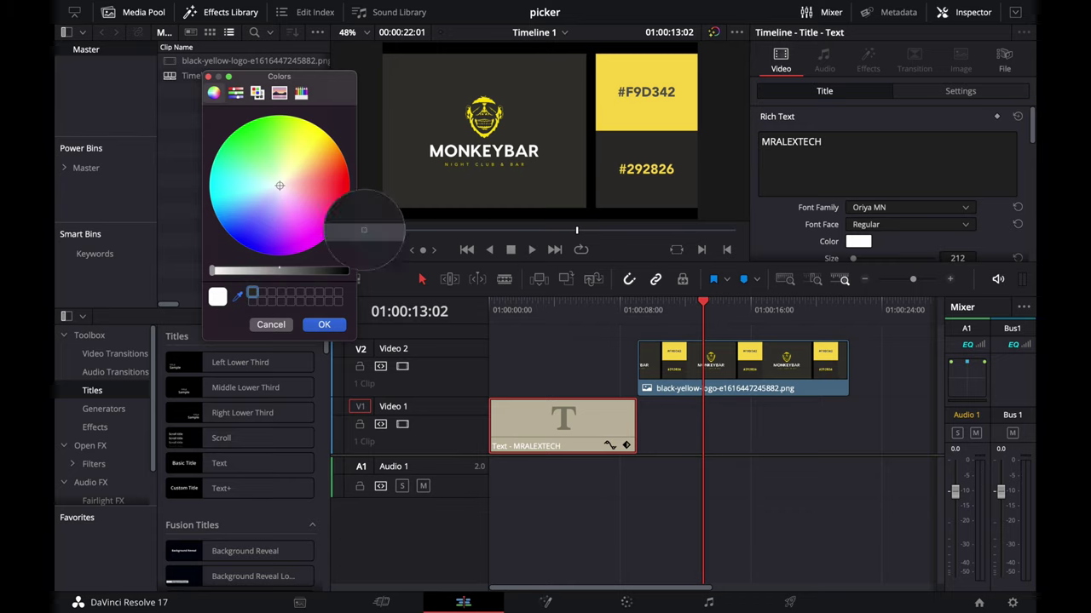
left_click(627, 147)
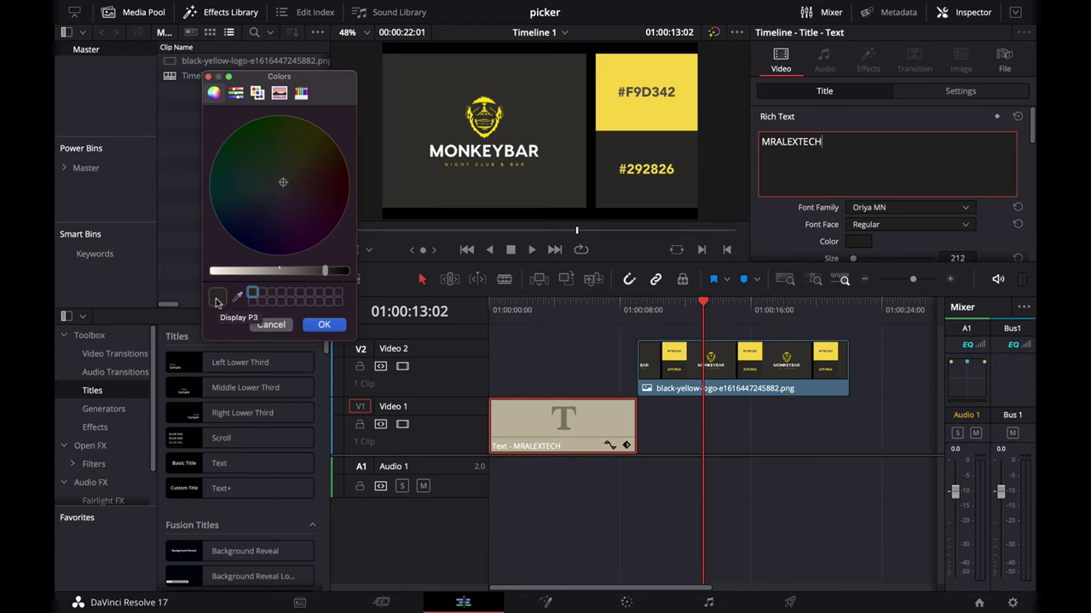
left_click_drag(216, 302, 253, 298)
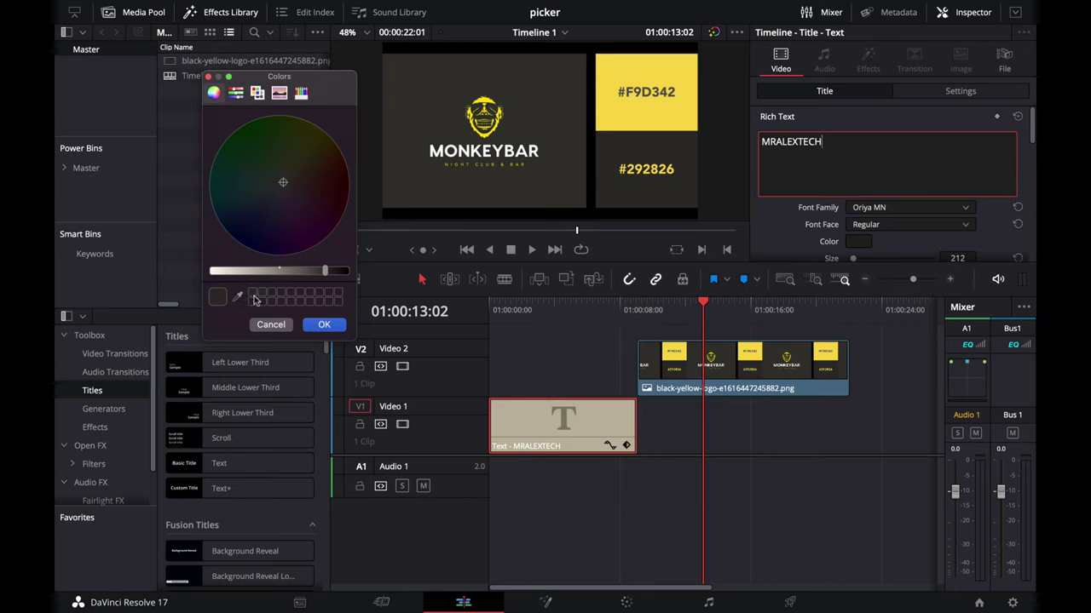
- Save the sampled yellow #F9D342 as a swatch and apply it to the title text
left_click(238, 299)
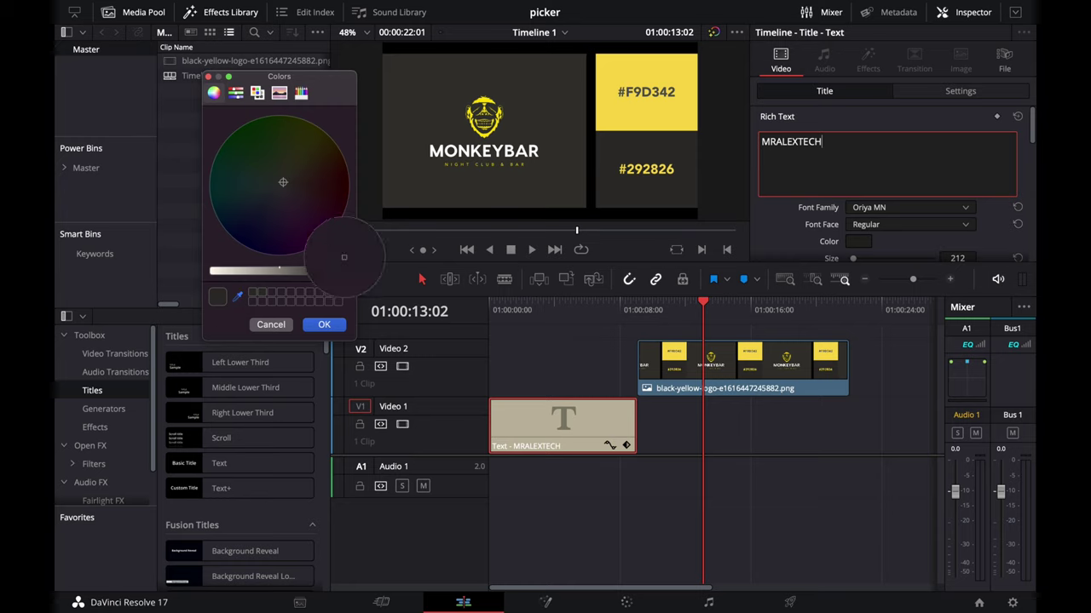
left_click(631, 115)
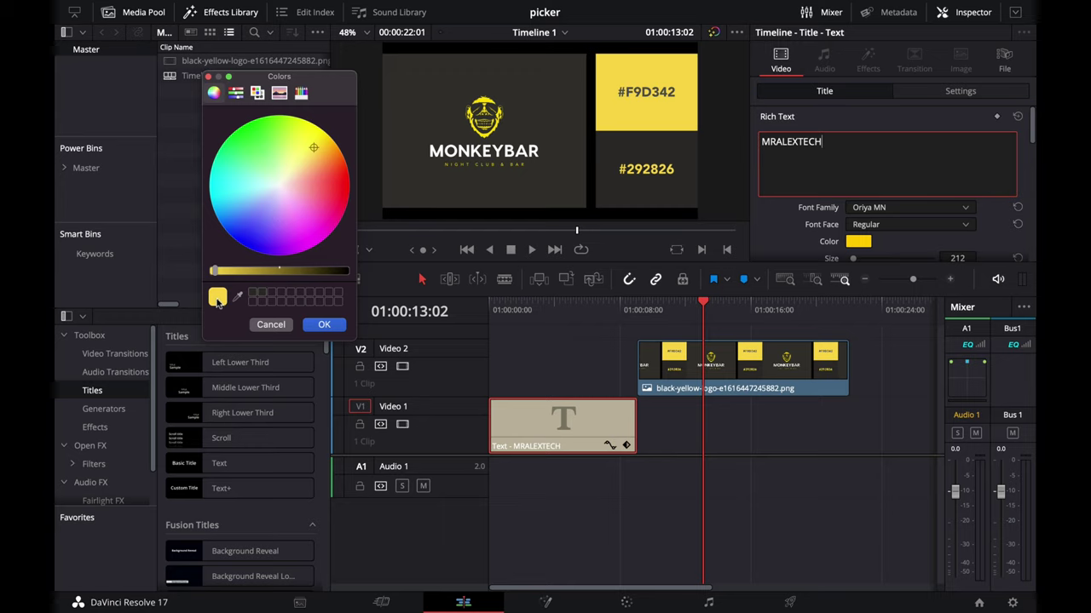
left_click_drag(218, 302, 254, 295)
left_click(260, 298)
left_click(253, 294)
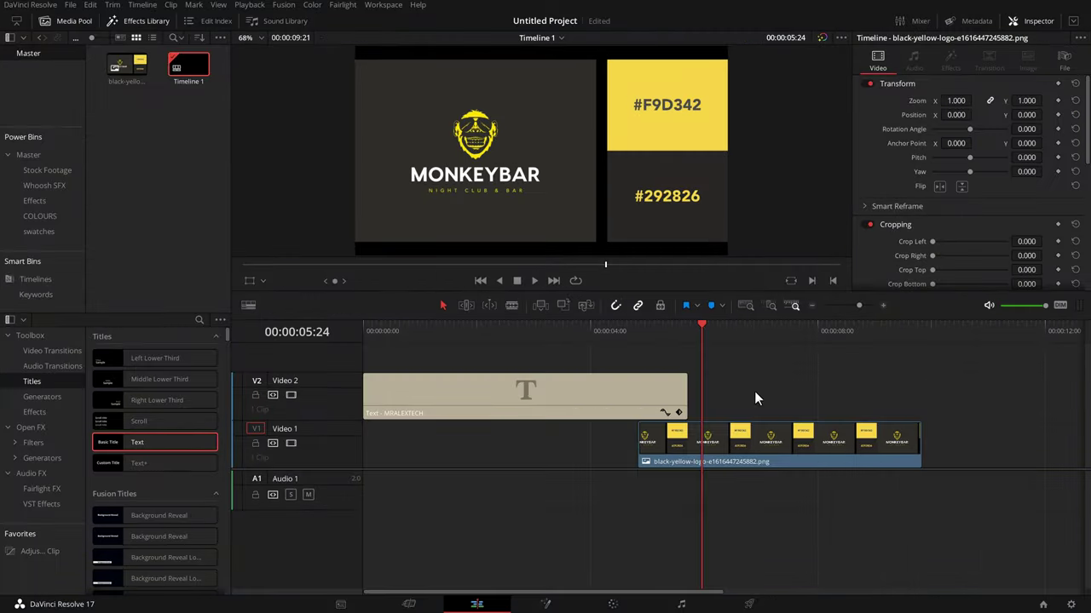
- Delete the logo clip from Video 1 and select the MRALEXTECH title at 00:00:03:03
key("Delete")
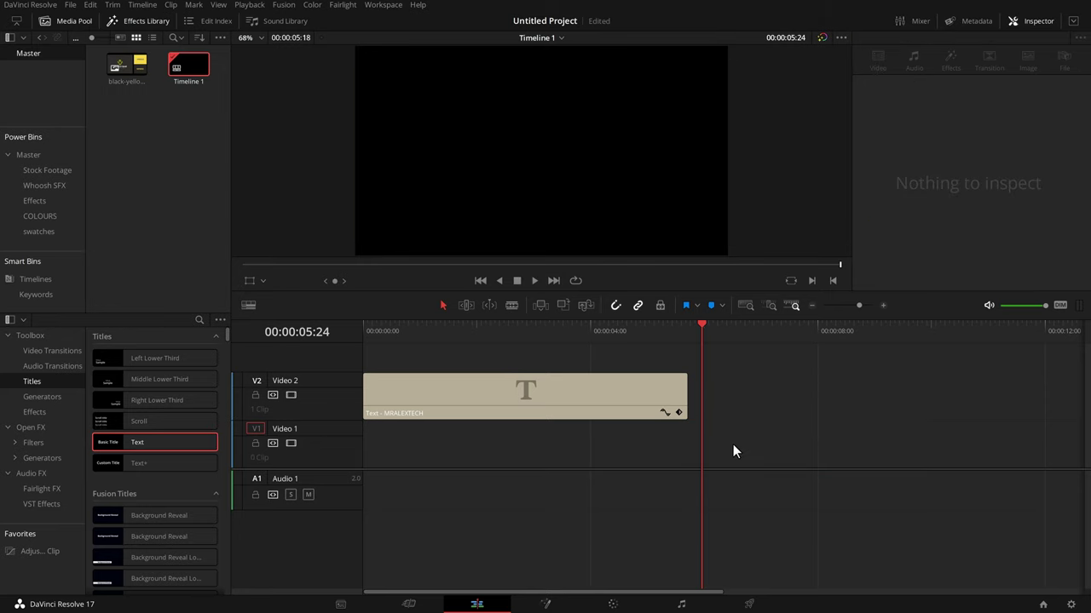
left_click_drag(615, 332, 490, 333)
left_click(505, 378)
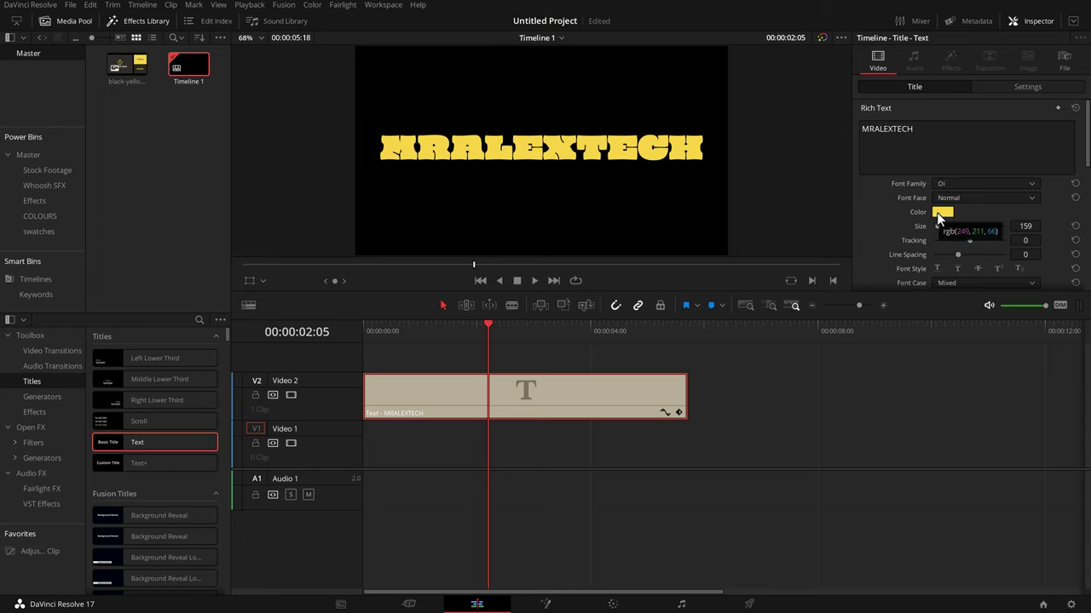
- Add a Solid Color generator on Video 1 beneath the title, trimmed to the title's length
left_click(41, 395)
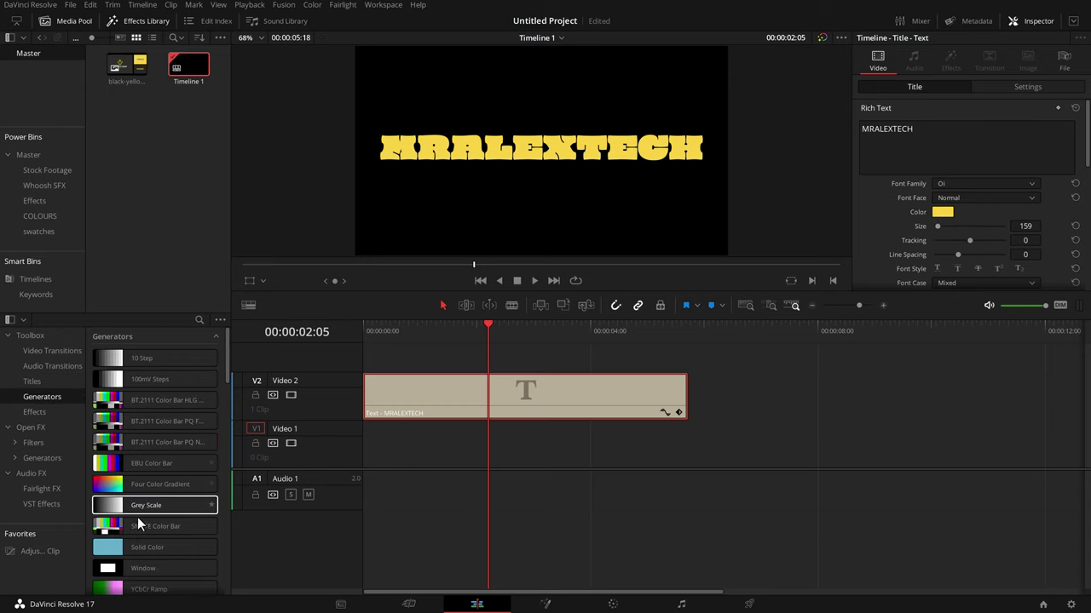
left_click_drag(121, 544, 372, 460)
left_click_drag(433, 440, 673, 442)
- Set the Solid Color generator's colour to the saved dark grey #292826
left_click(542, 445)
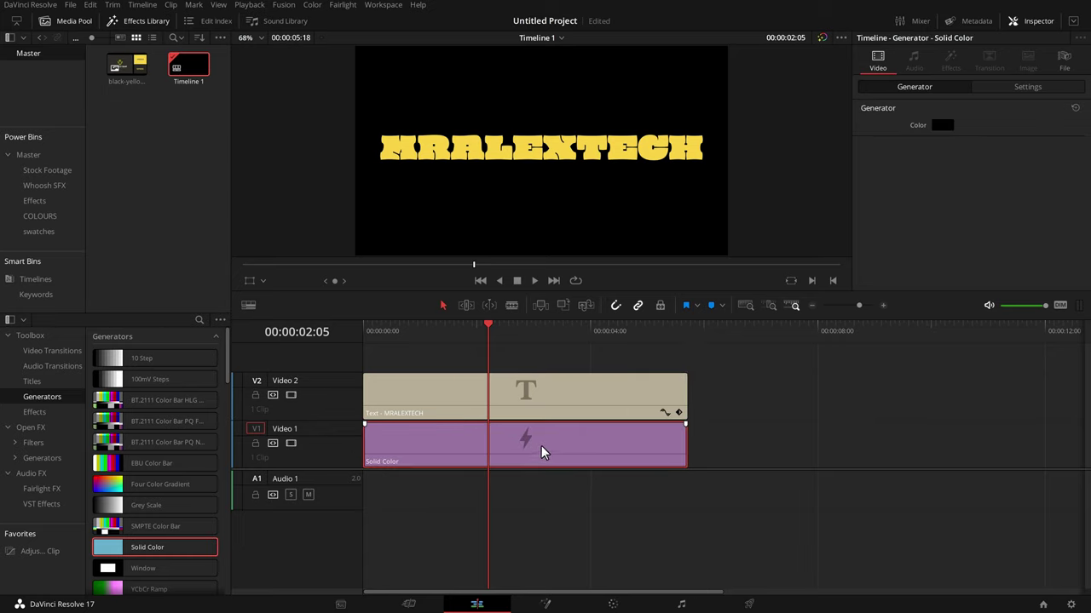
left_click(942, 127)
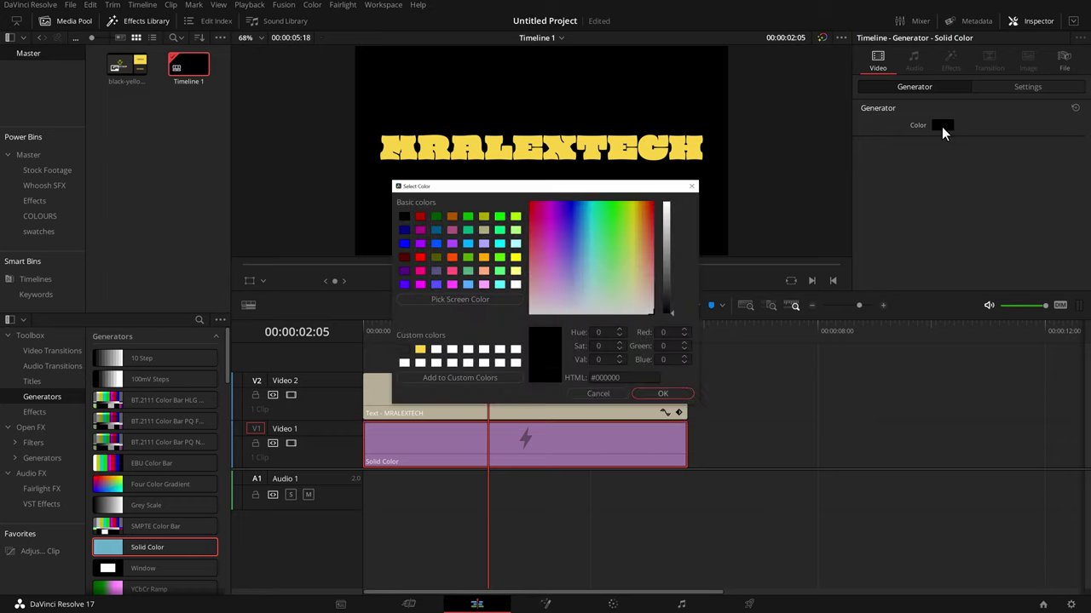
left_click(406, 350)
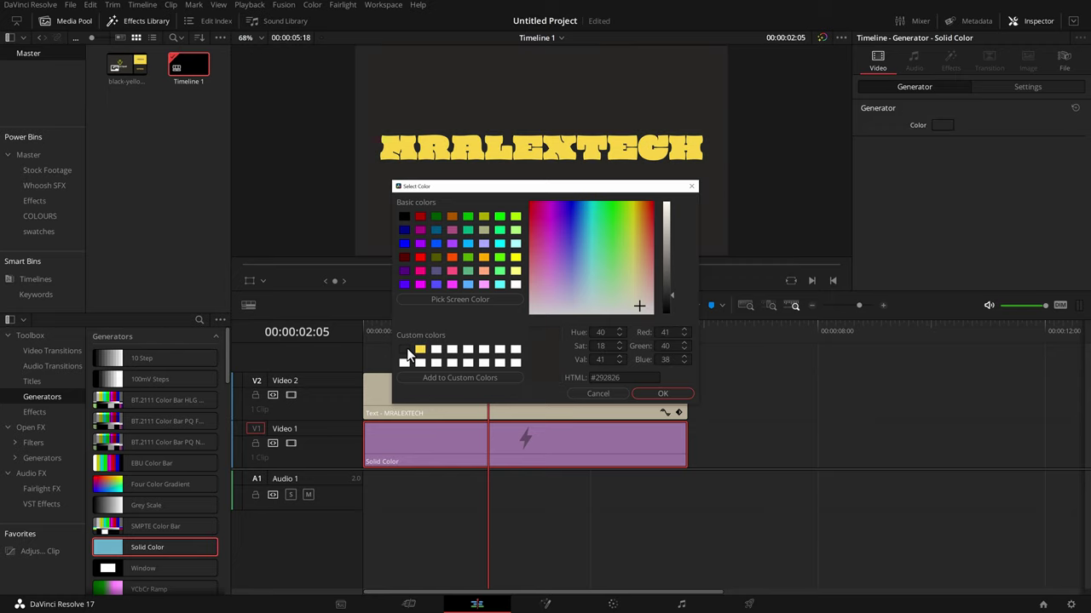
left_click(662, 394)
left_click(587, 382)
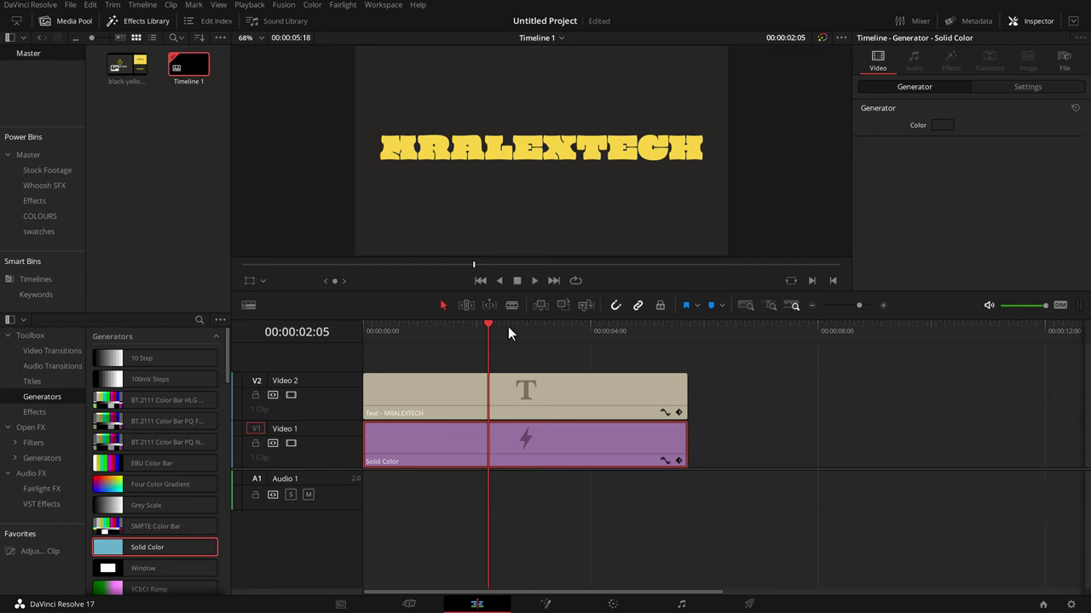
- Duplicate the title and background clips to right after the originals
left_click_drag(400, 360, 568, 447)
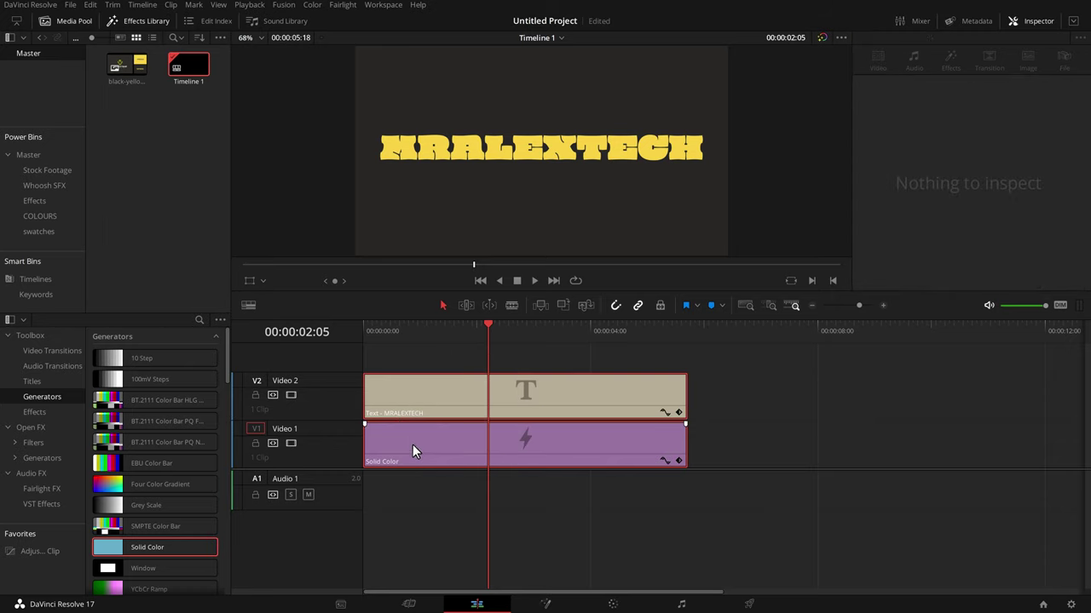
left_click_drag(404, 443, 726, 422)
left_click(535, 399)
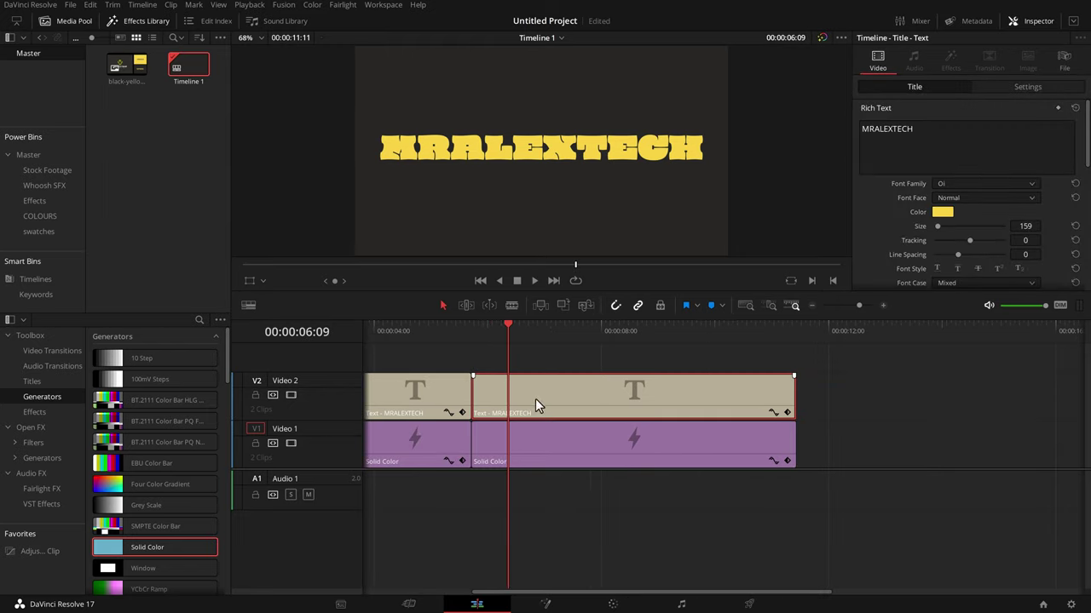
- Change the duplicate MRALEXTECH title's text colour to dark grey #292826
left_click(942, 212)
left_click(404, 349)
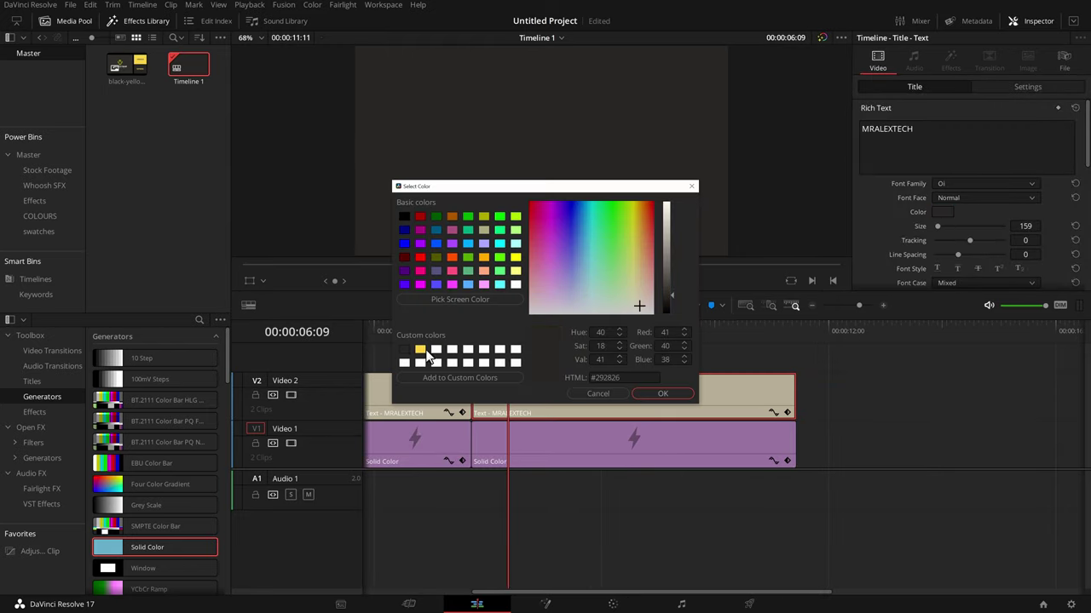
left_click(653, 392)
- Change the duplicate Solid Color background to yellow
left_click(510, 441)
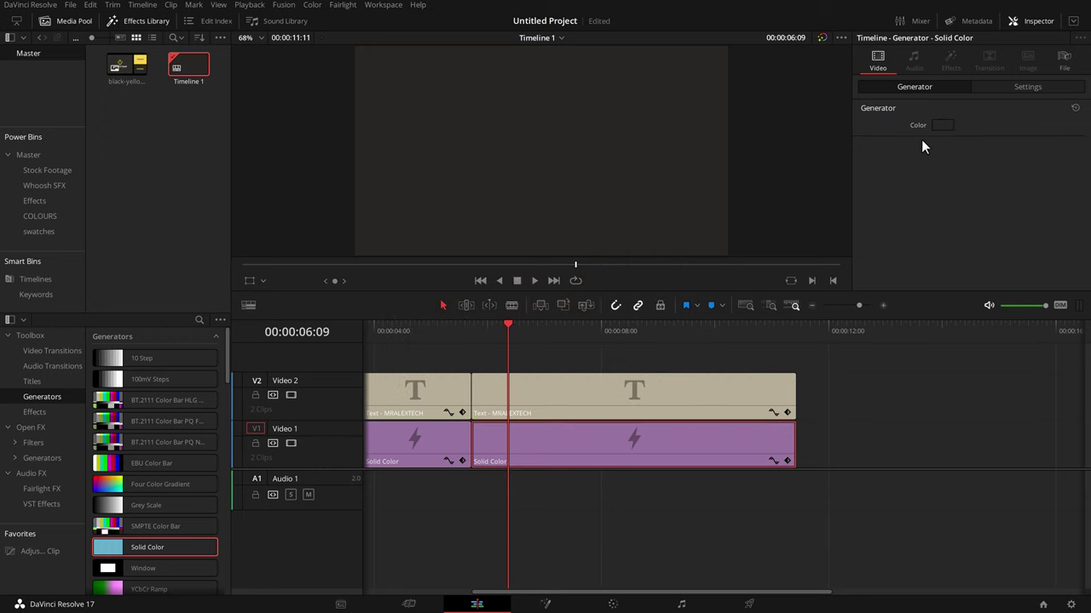
left_click(940, 125)
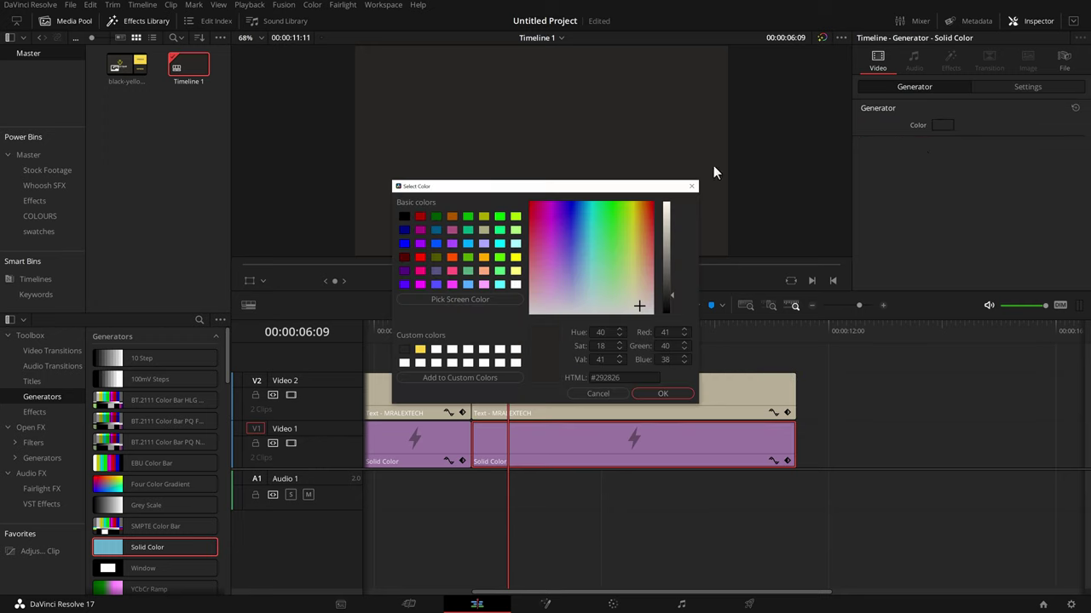
left_click(420, 349)
left_click(662, 393)
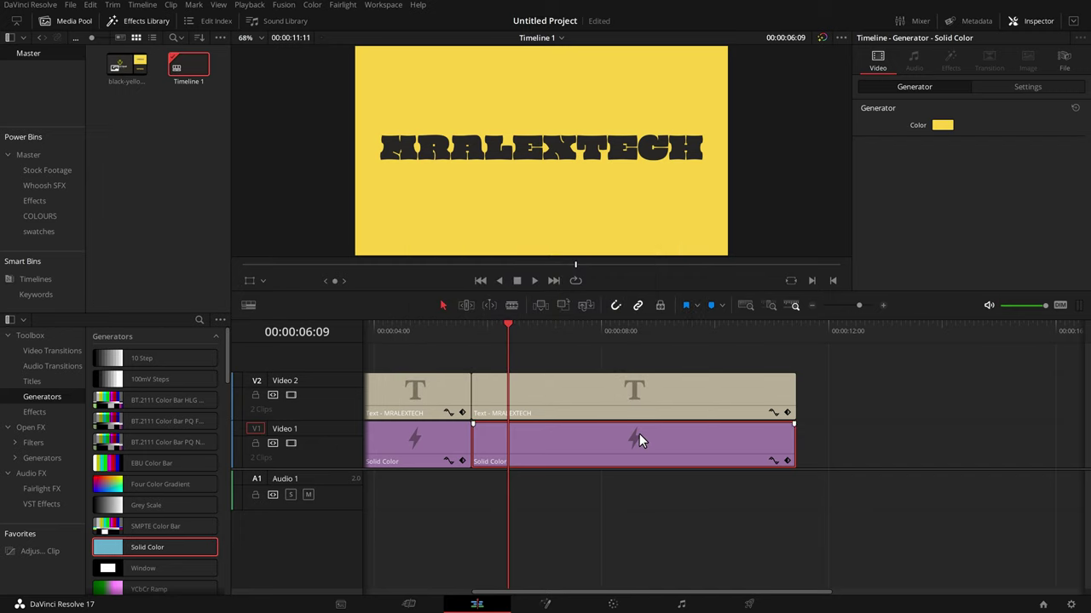
scroll(639, 434, "up", 2)
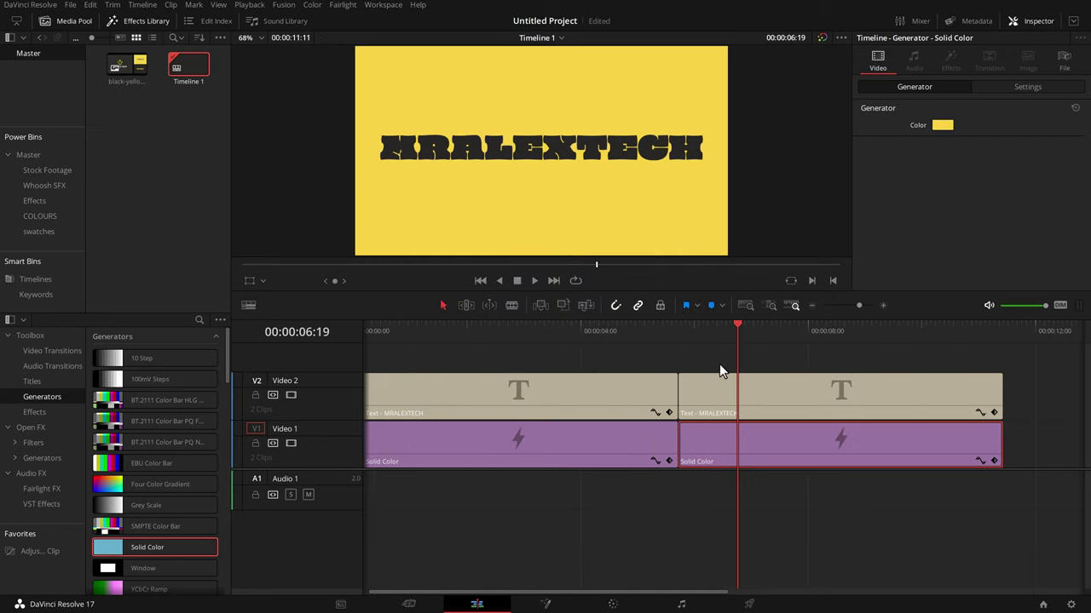